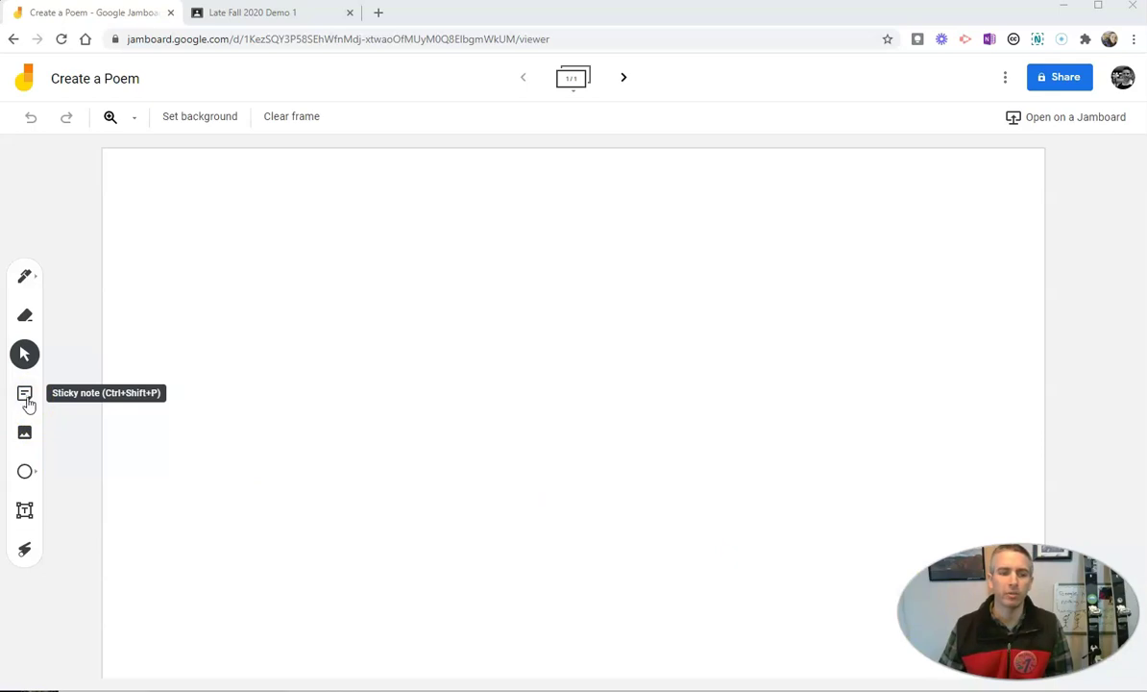
- Create two yellow sticky notes reading "Dog" and "Cat"
click(25, 395)
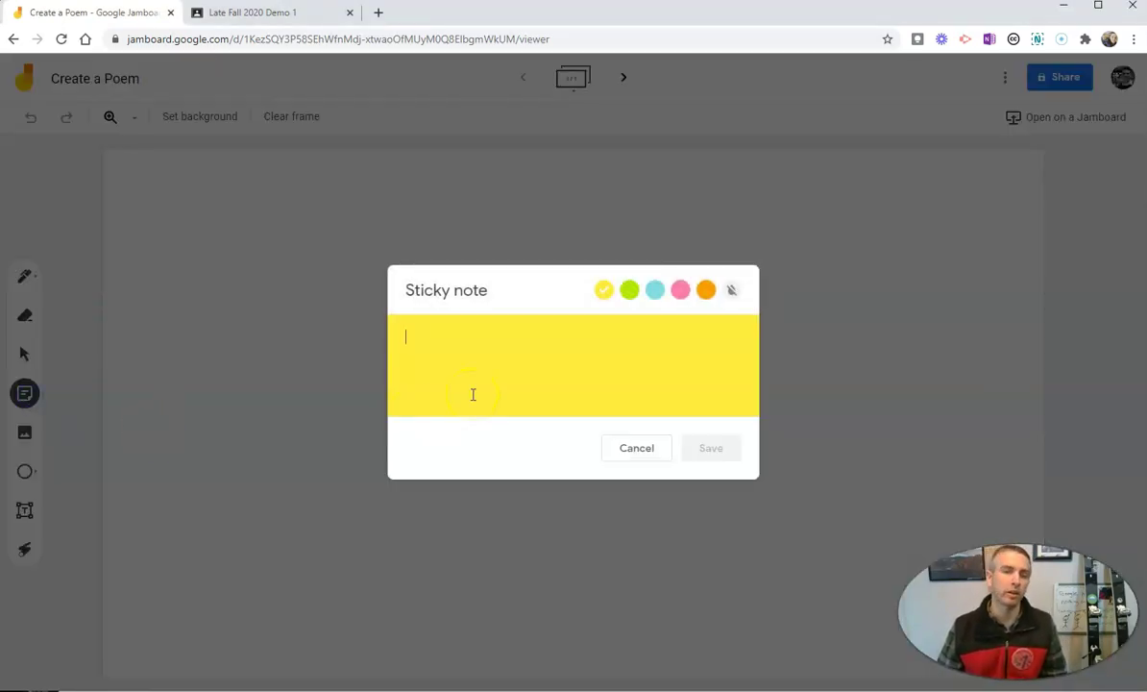
text(D)
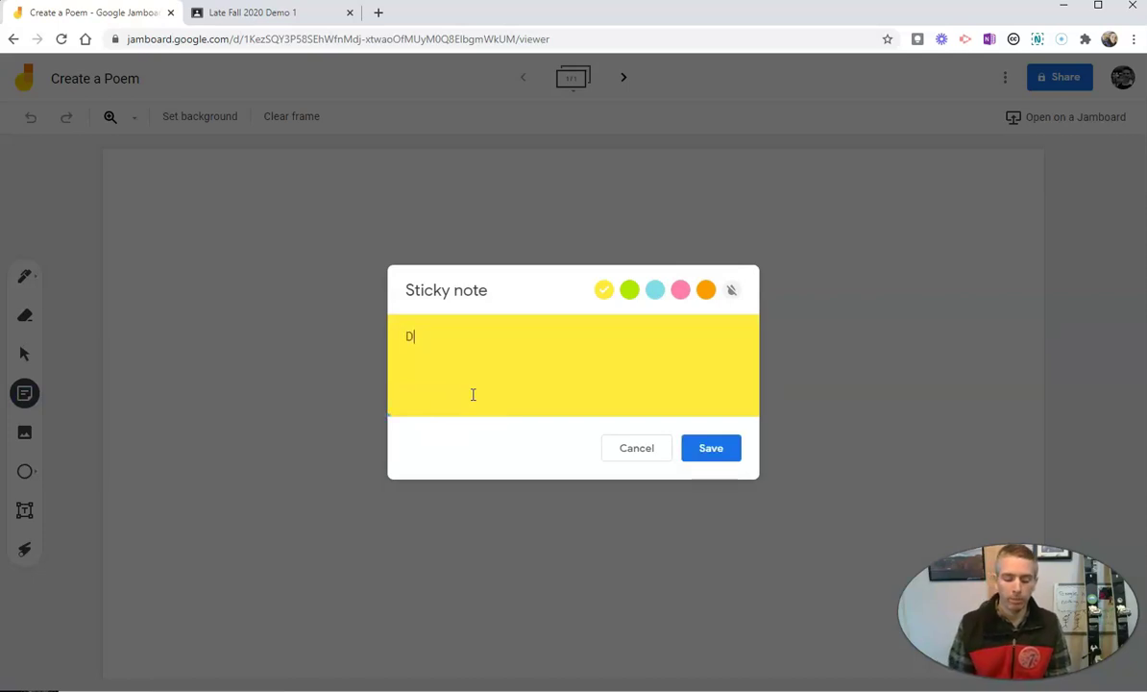
text(og)
click(713, 450)
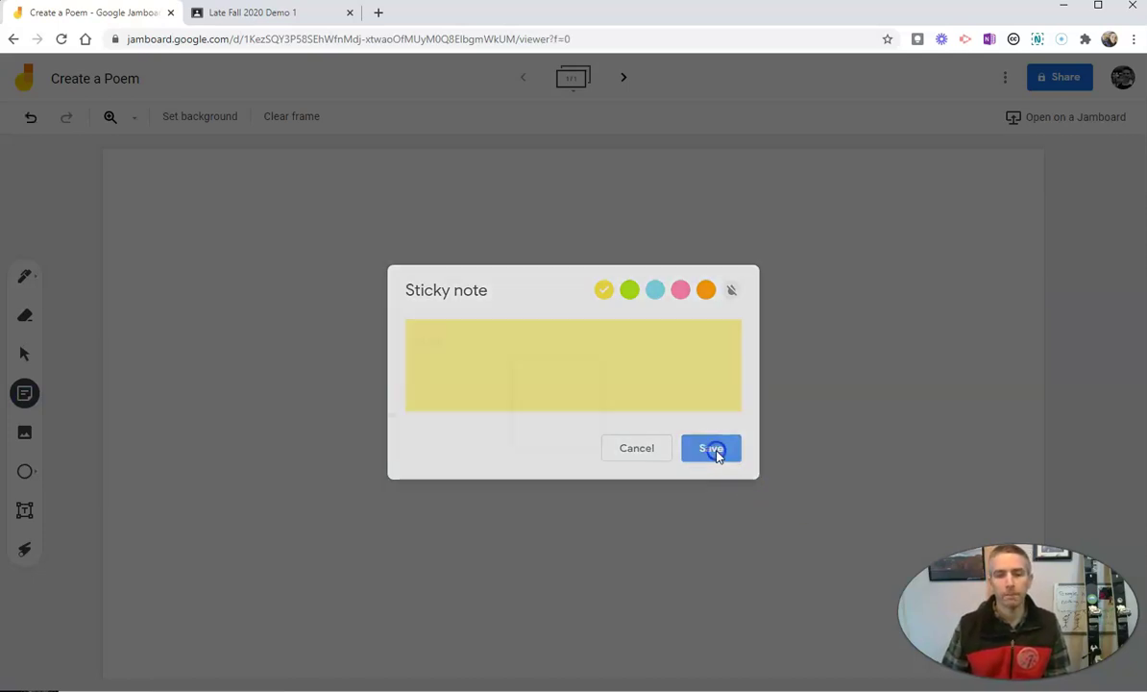
text(Cat)
click(706, 449)
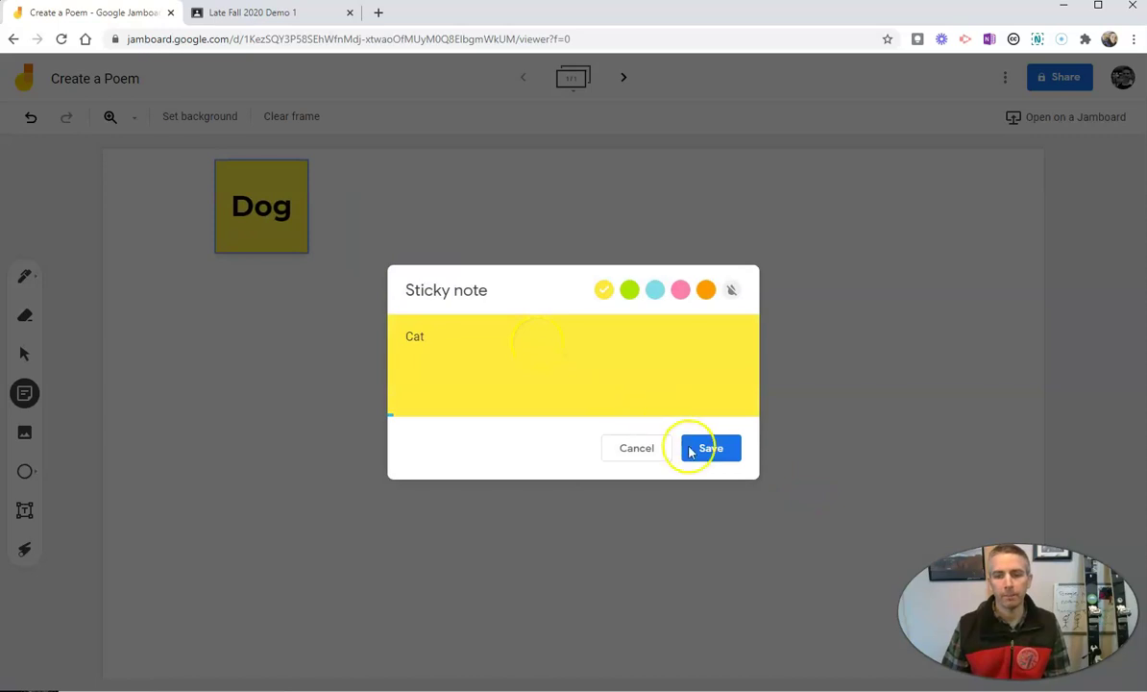
- Add three more yellow sticky notes reading "Run", "Bark" and "Meow"
text(Ru)
key(BackSpace)
key(BackSpace)
text(Run)
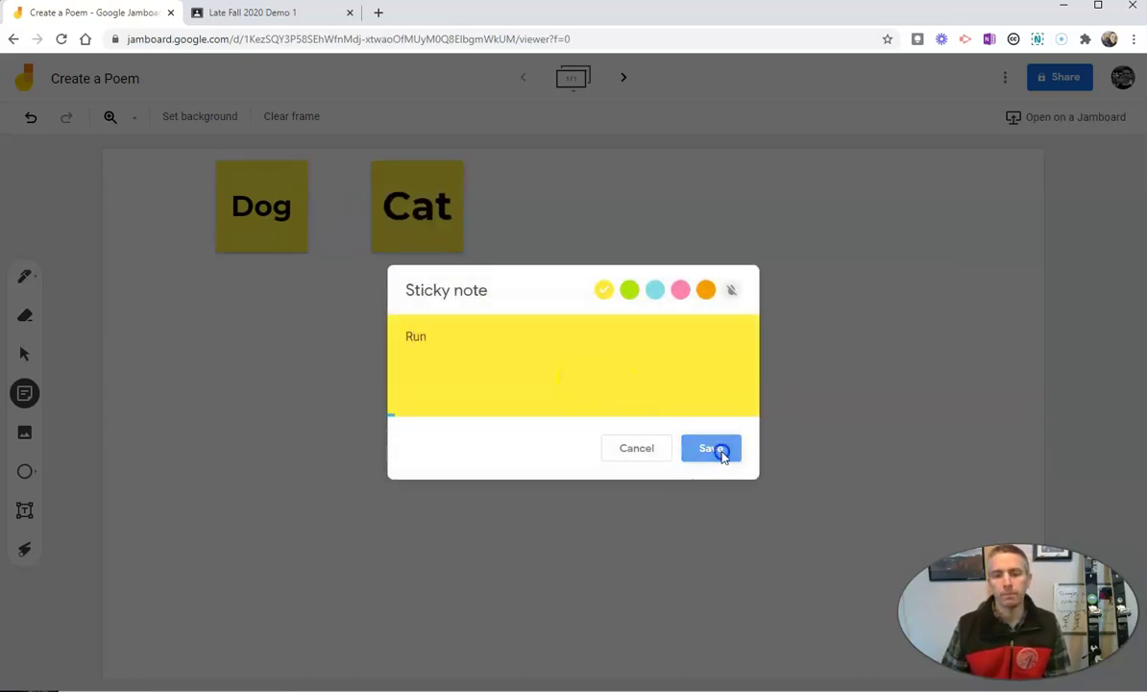
click(719, 453)
text(Bark)
click(712, 448)
text(Meow)
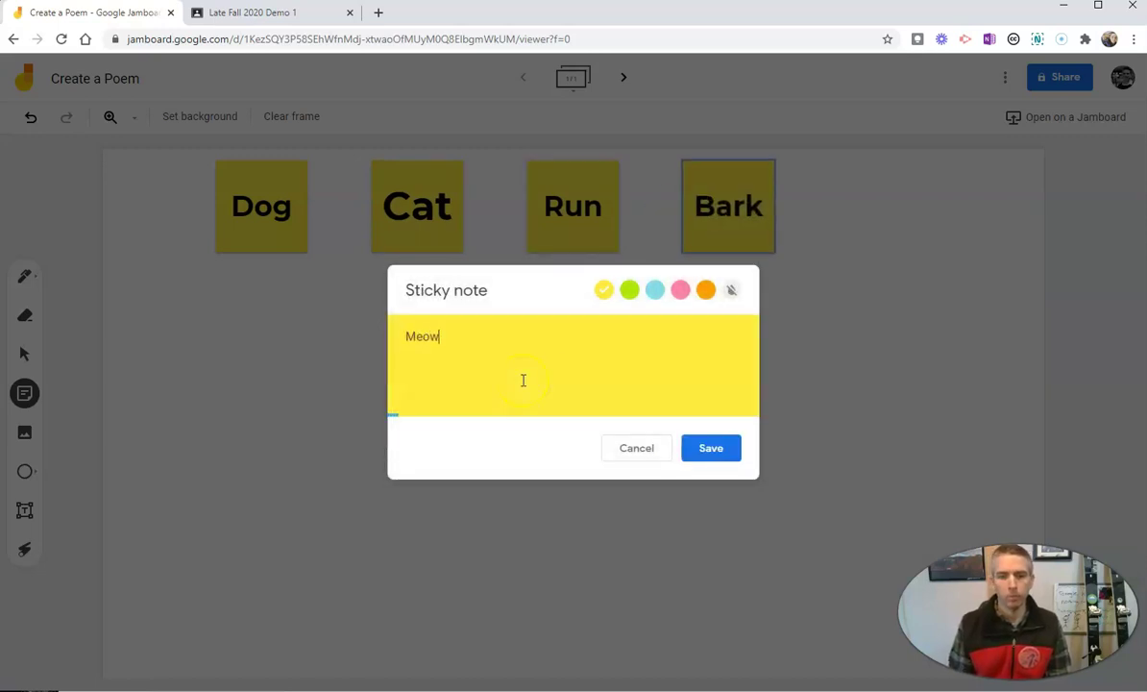
click(712, 452)
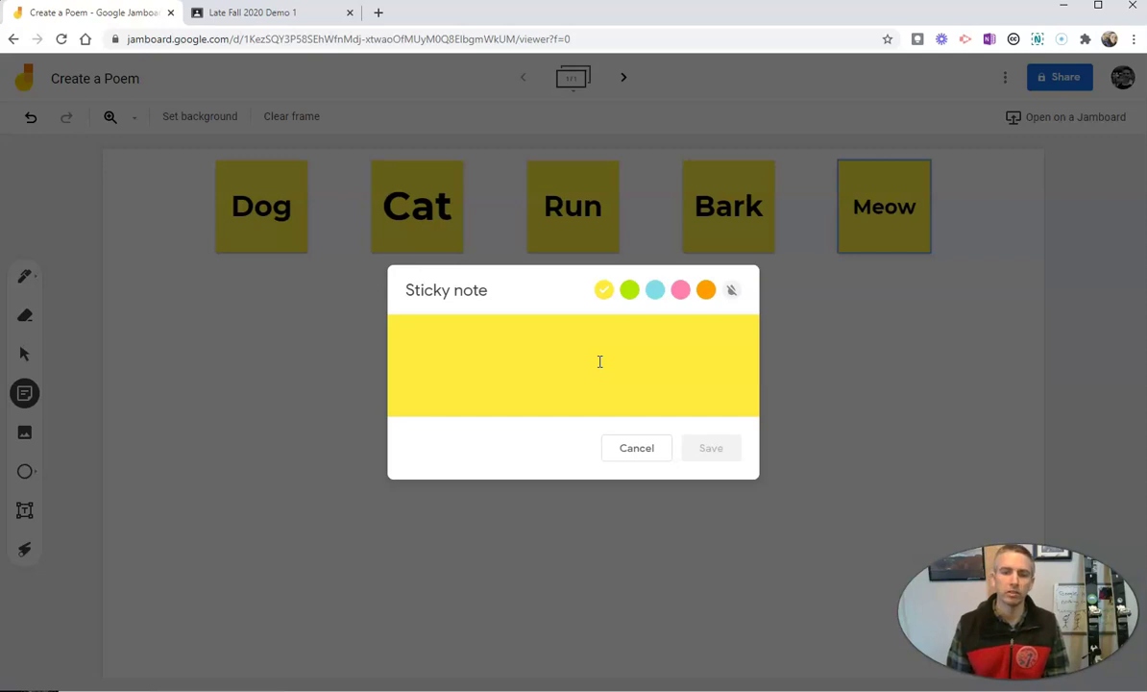
- Add yellow sticky notes reading "Scratch" and "Hiss", and finish creating notes
text(Scrat)
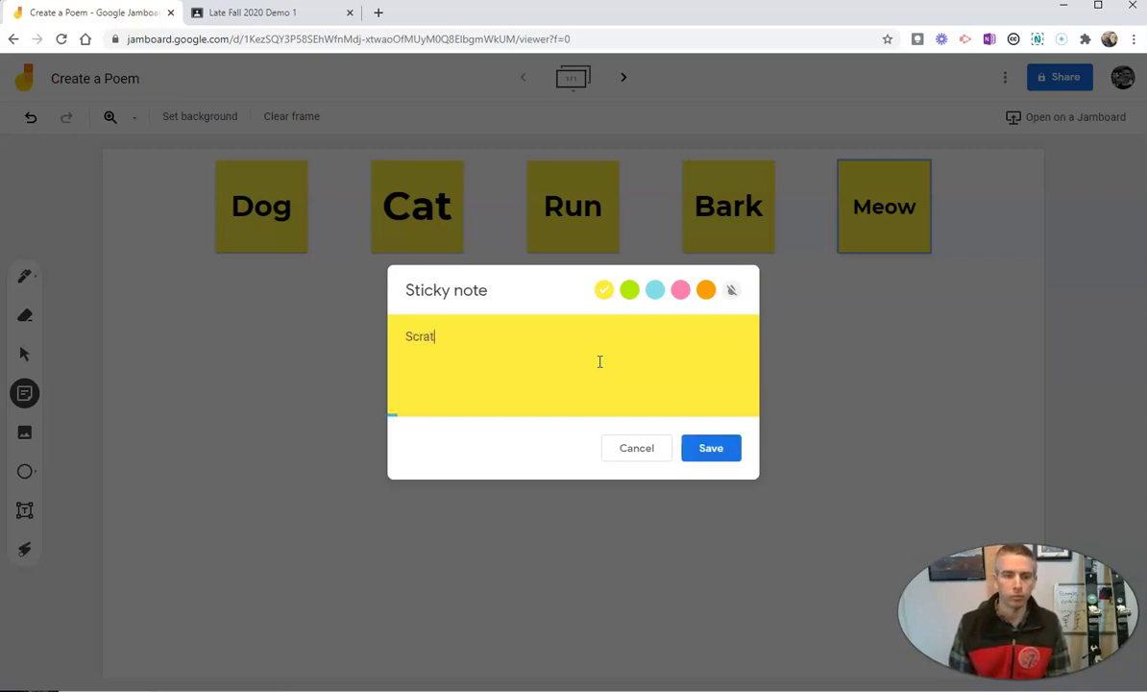
text(ch)
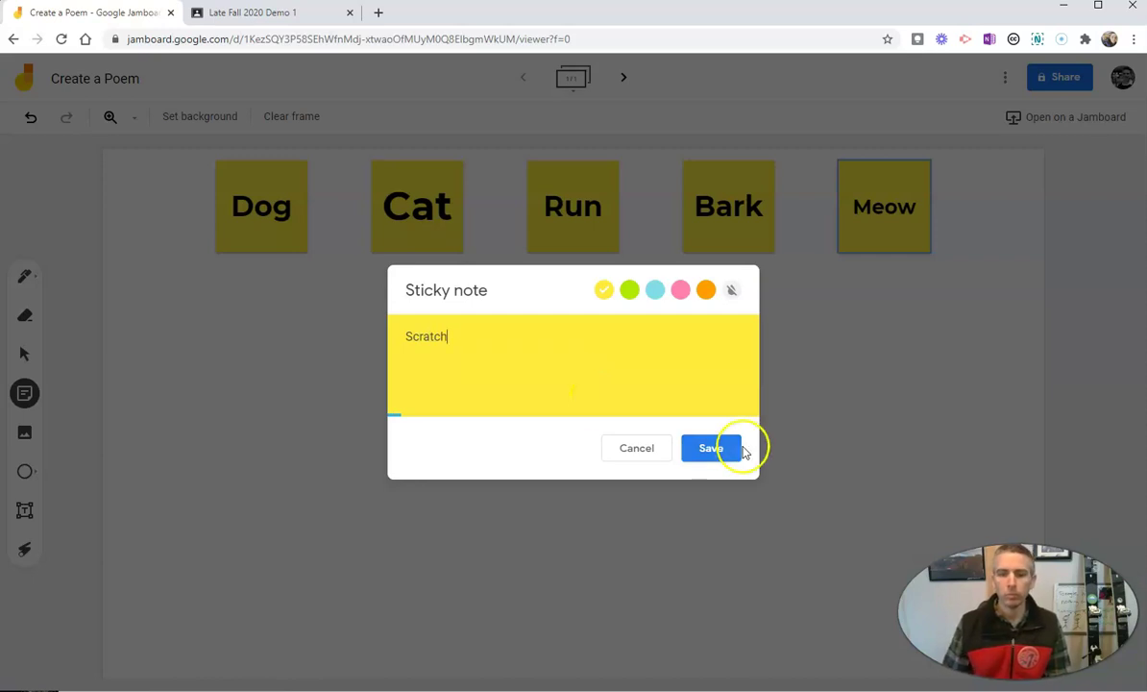
click(720, 448)
text(Hiss)
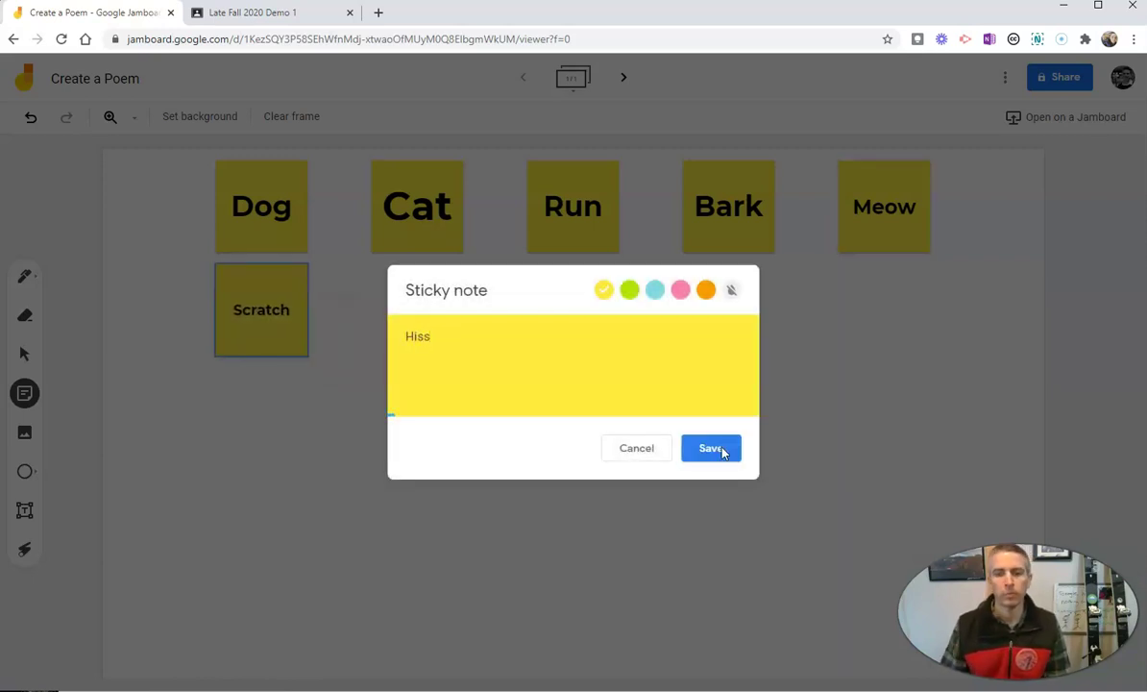
click(721, 448)
click(661, 449)
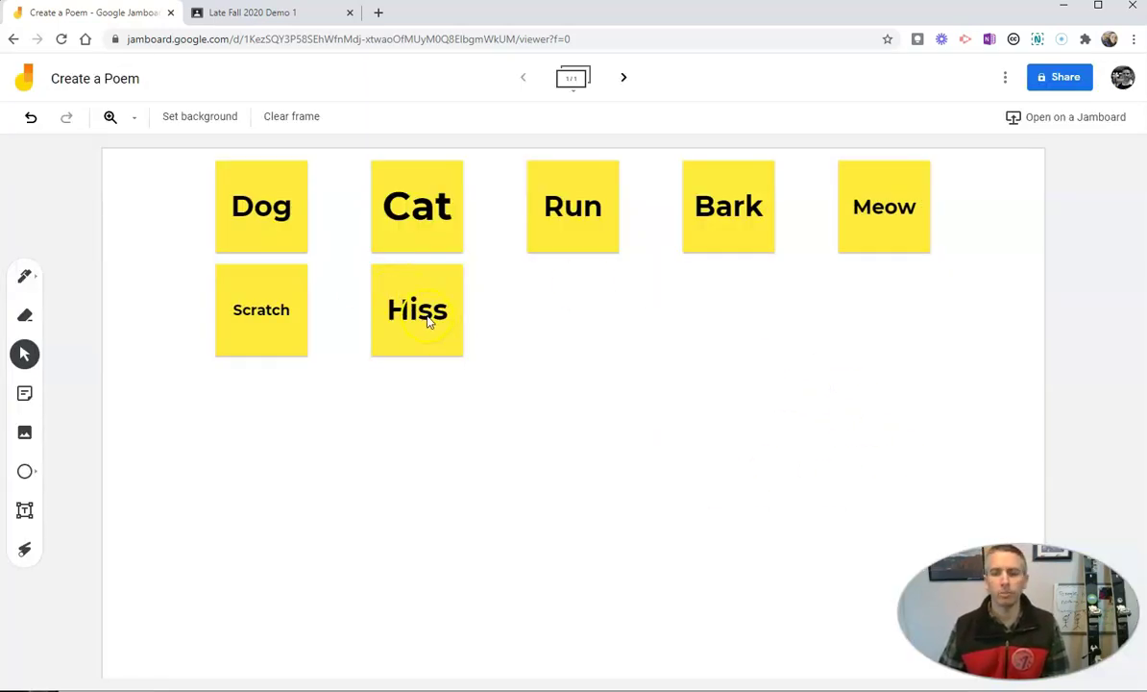
- Move all seven sticky notes into two loose columns along the right side of the frame
drag(422, 284, 981, 430)
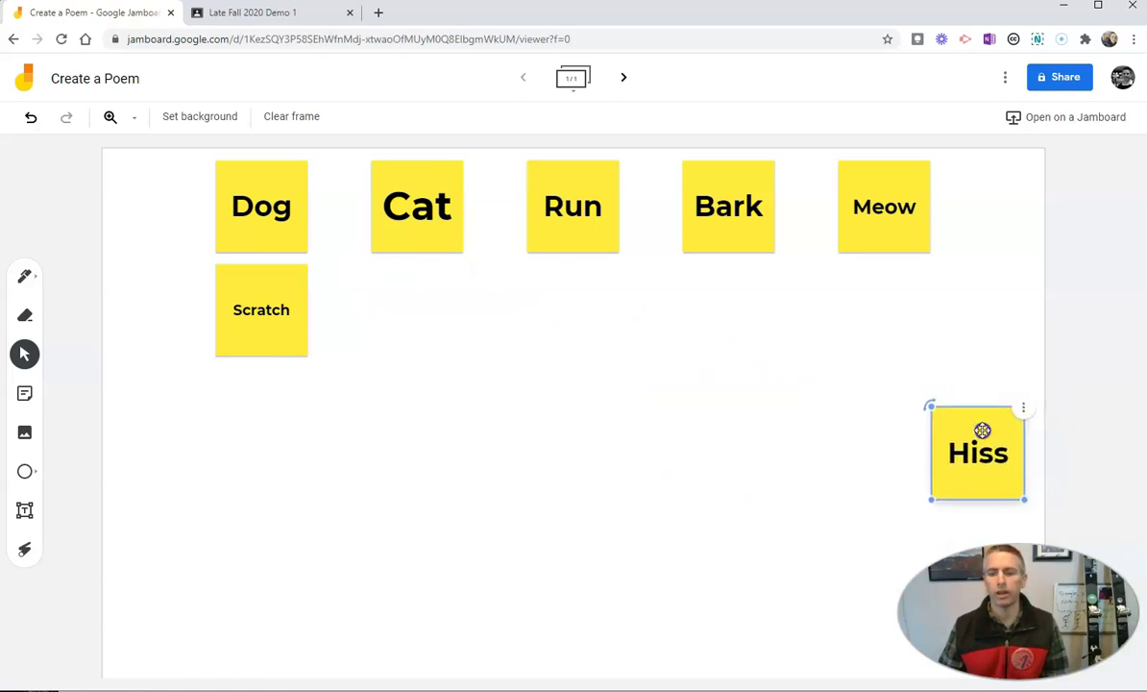
drag(879, 228, 970, 348)
drag(693, 208, 929, 221)
drag(600, 213, 866, 243)
drag(397, 226, 831, 376)
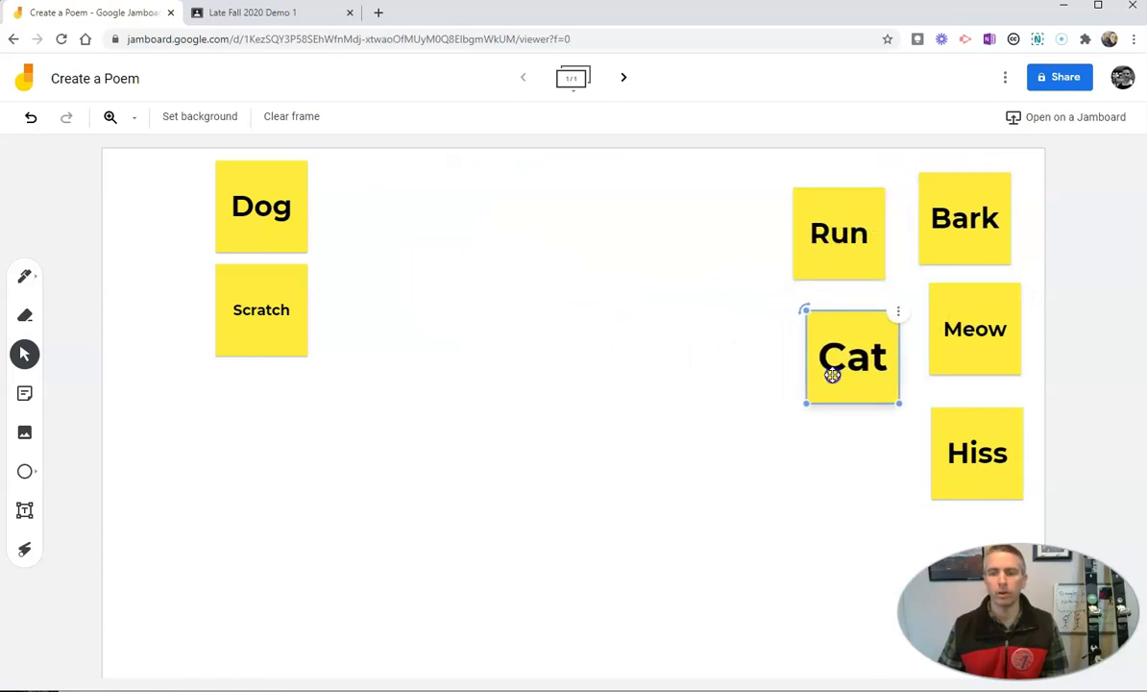
drag(245, 328, 844, 496)
drag(223, 234, 822, 610)
- Try green as the color of the Run sticky note and set it back to yellow
click(824, 252)
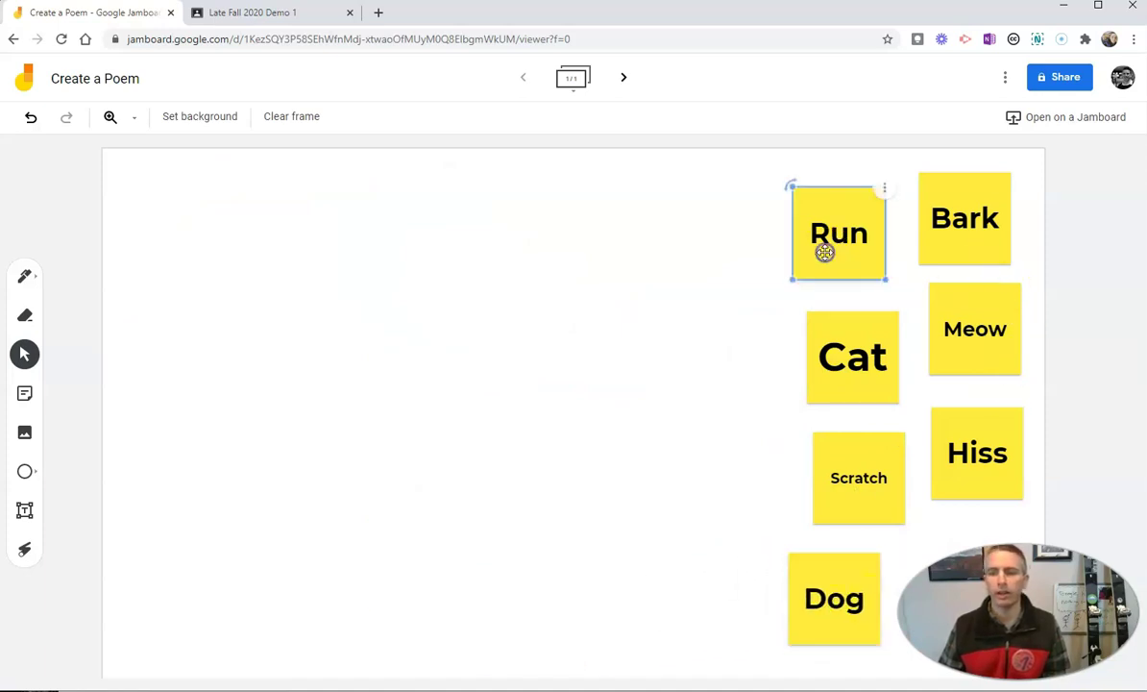
click(883, 188)
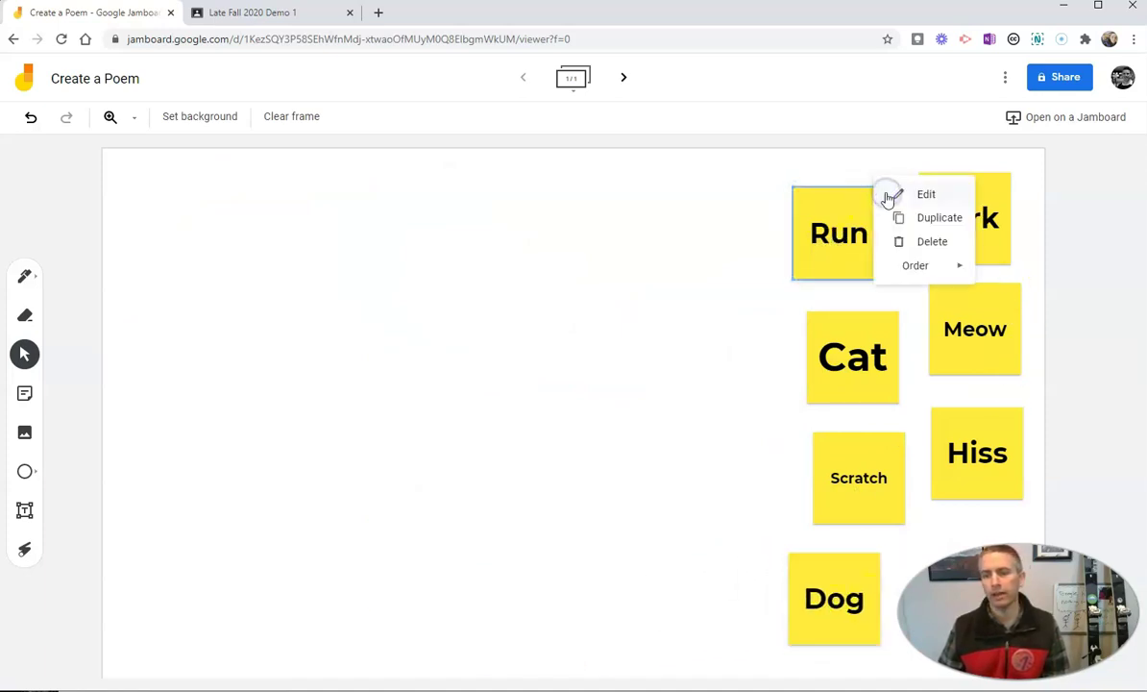
click(907, 194)
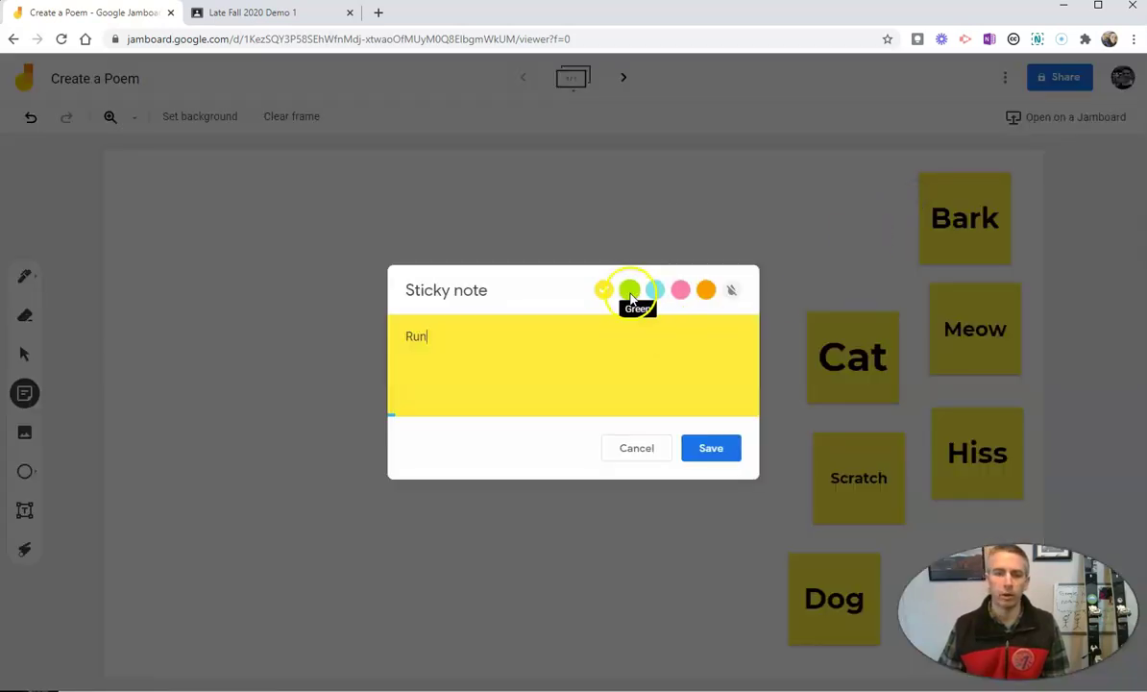
click(629, 289)
click(604, 290)
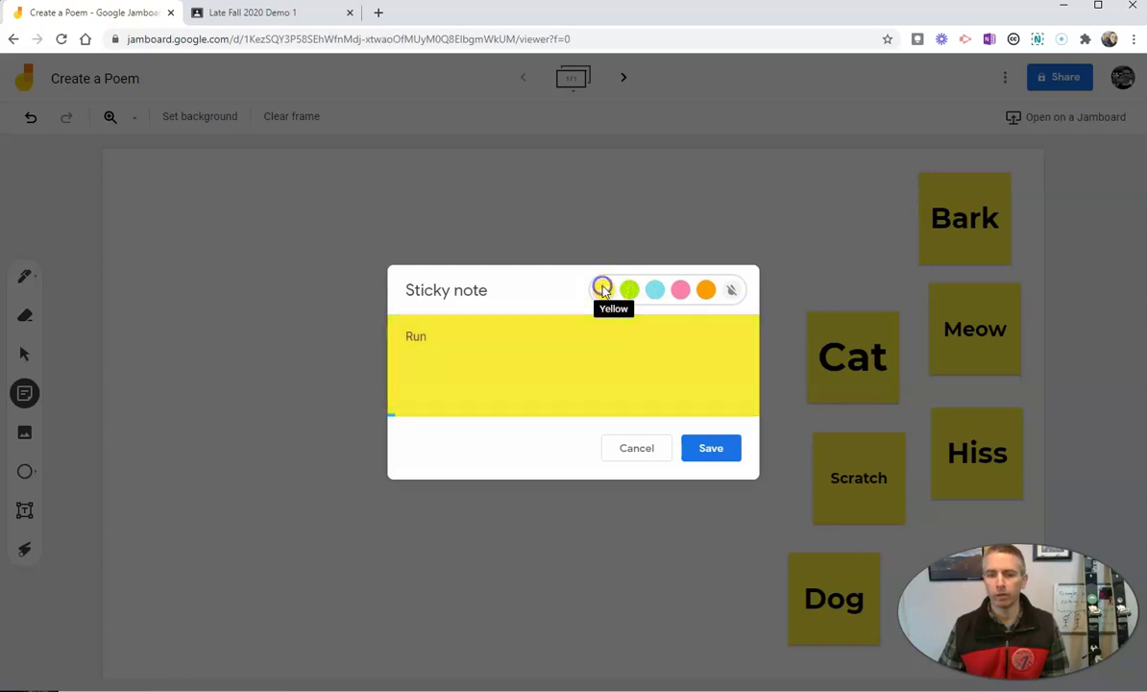
click(720, 453)
- Shrink the Run sticky note slightly and shift it a little toward the Bark note
click(866, 262)
mouse_move(885, 278)
mouse_down()
mouse_move(867, 256)
mouse_move(906, 296)
mouse_move(875, 264)
mouse_move(901, 289)
mouse_move(882, 260)
mouse_move(889, 271)
mouse_up()
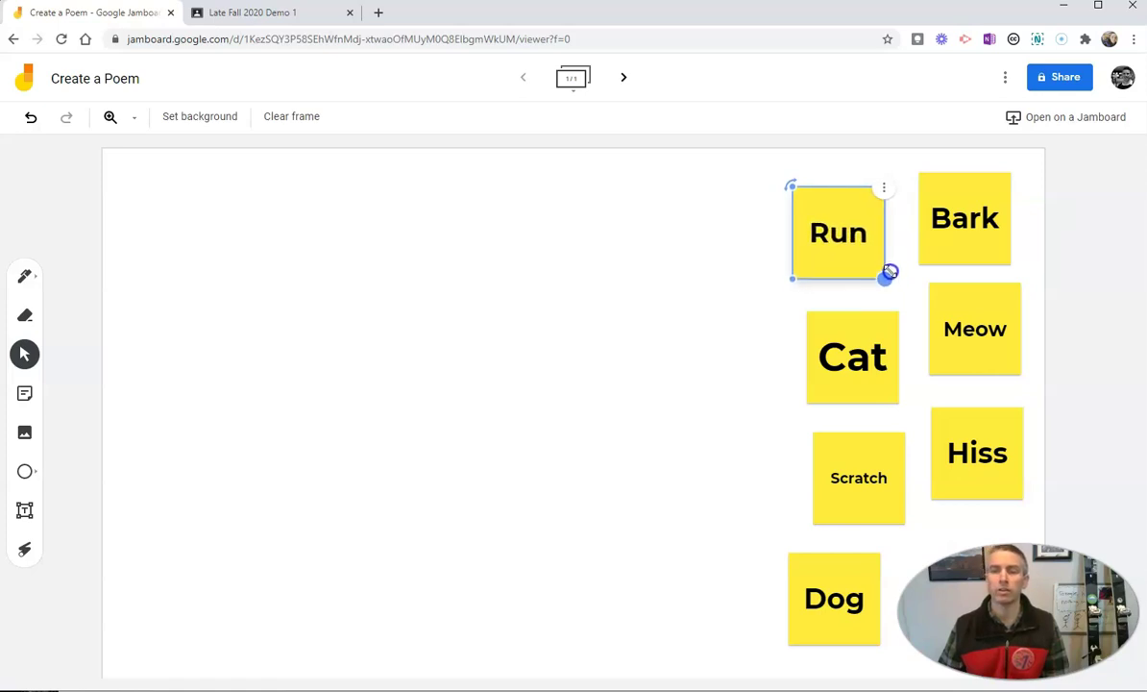
drag(840, 240, 849, 238)
click(483, 286)
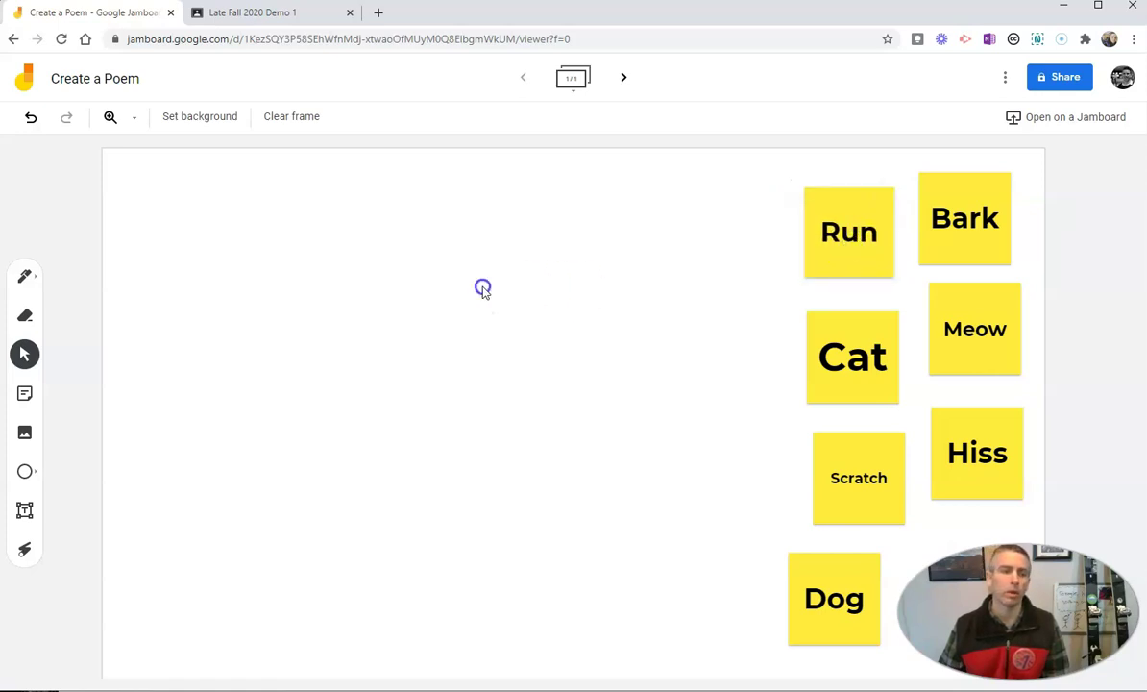
- Set the frame background to solid blue and draw a freehand vertical pen line down the middle as a divider
click(188, 121)
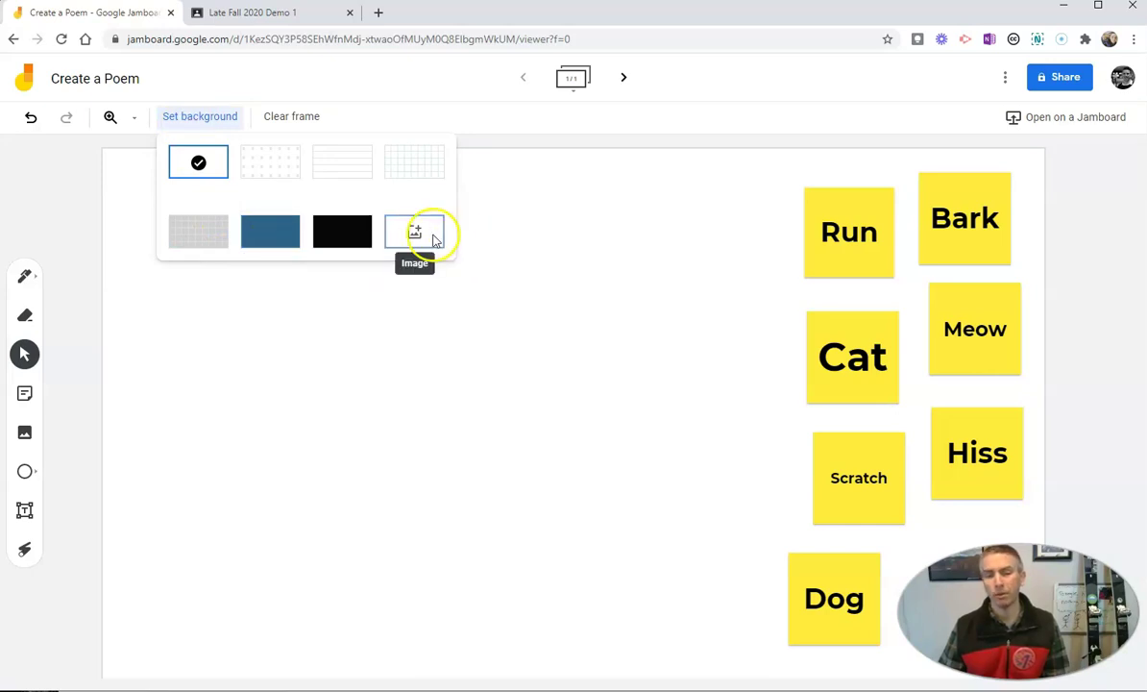
click(260, 229)
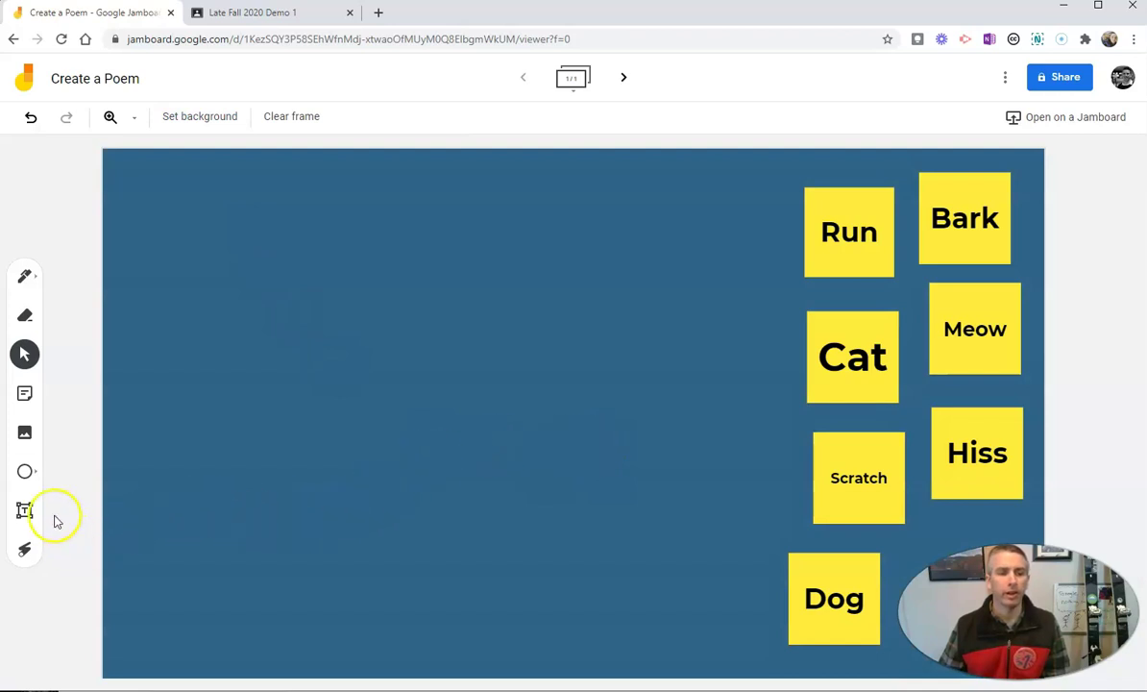
click(26, 276)
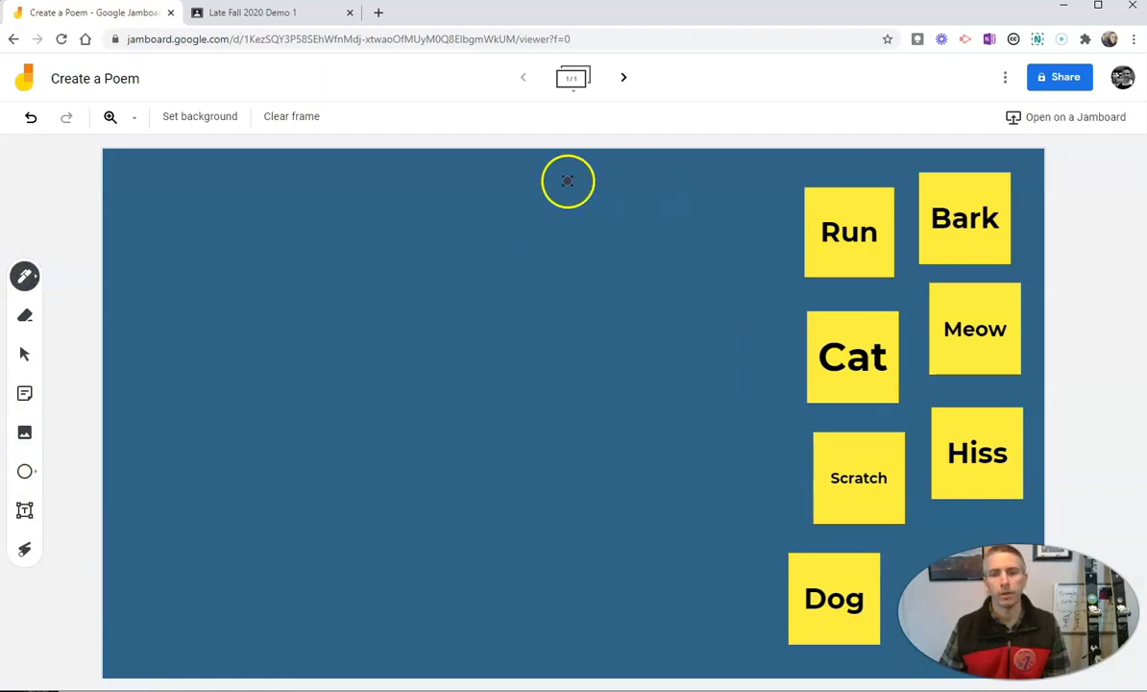
mouse_move(573, 154)
mouse_down()
mouse_move(596, 407)
mouse_move(591, 684)
mouse_up()
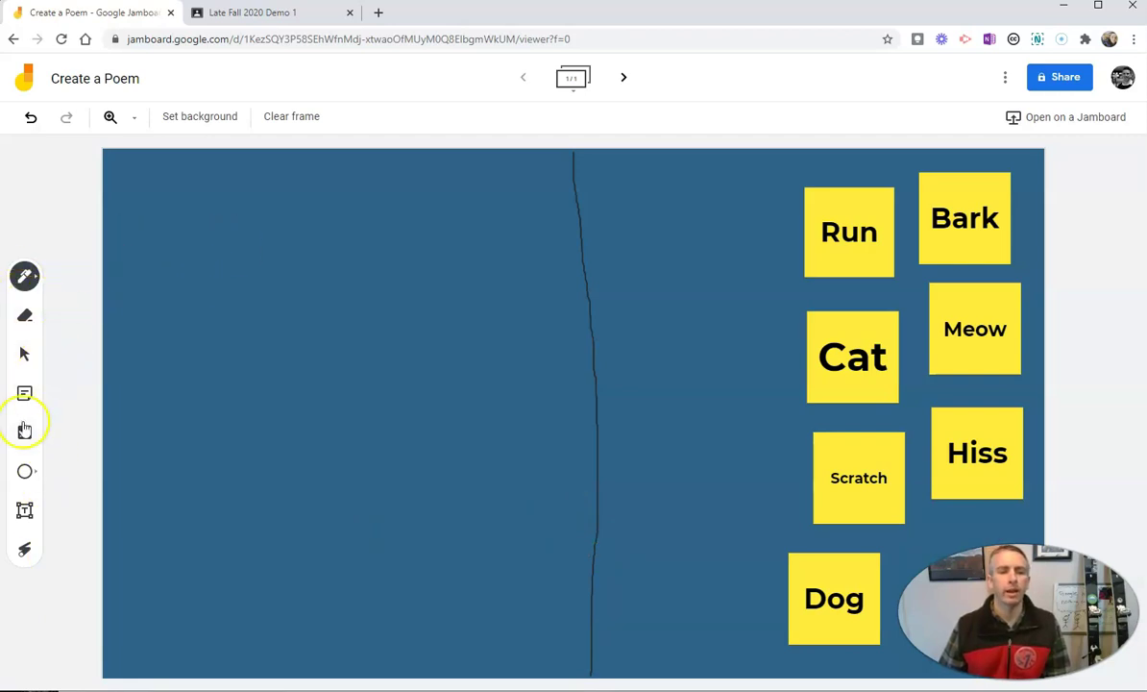
- Add a text box reading "Write your poem here." in the frame's upper-left area and widen it to fit one line
click(25, 512)
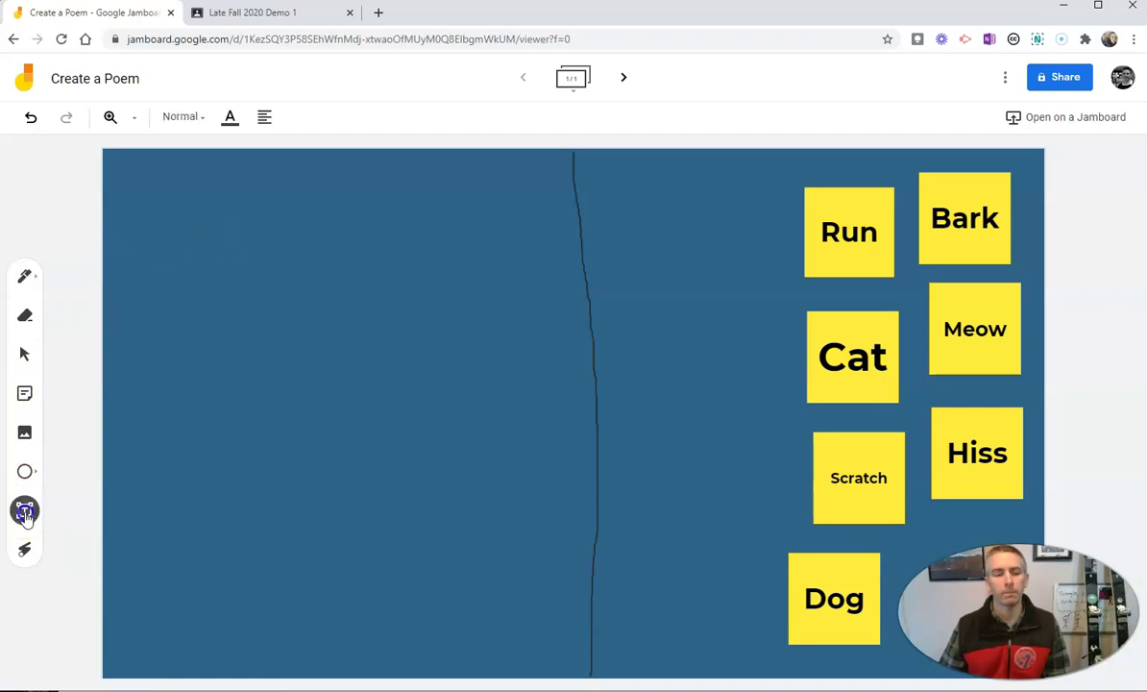
click(159, 205)
text(Write your p)
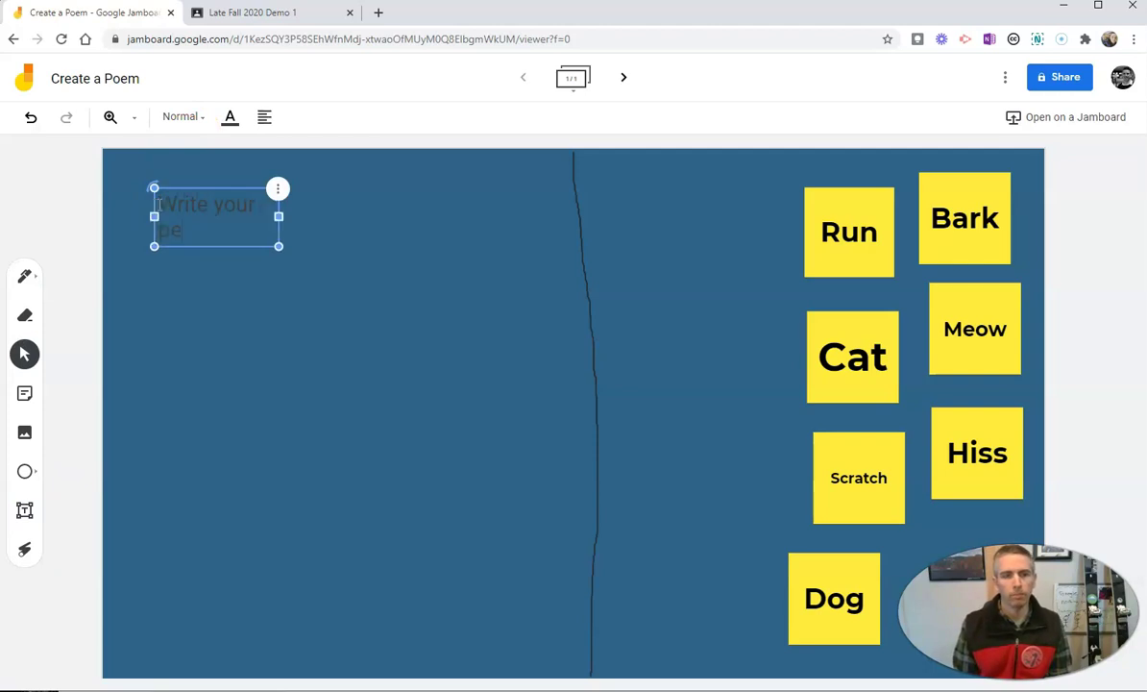
text(oem here)
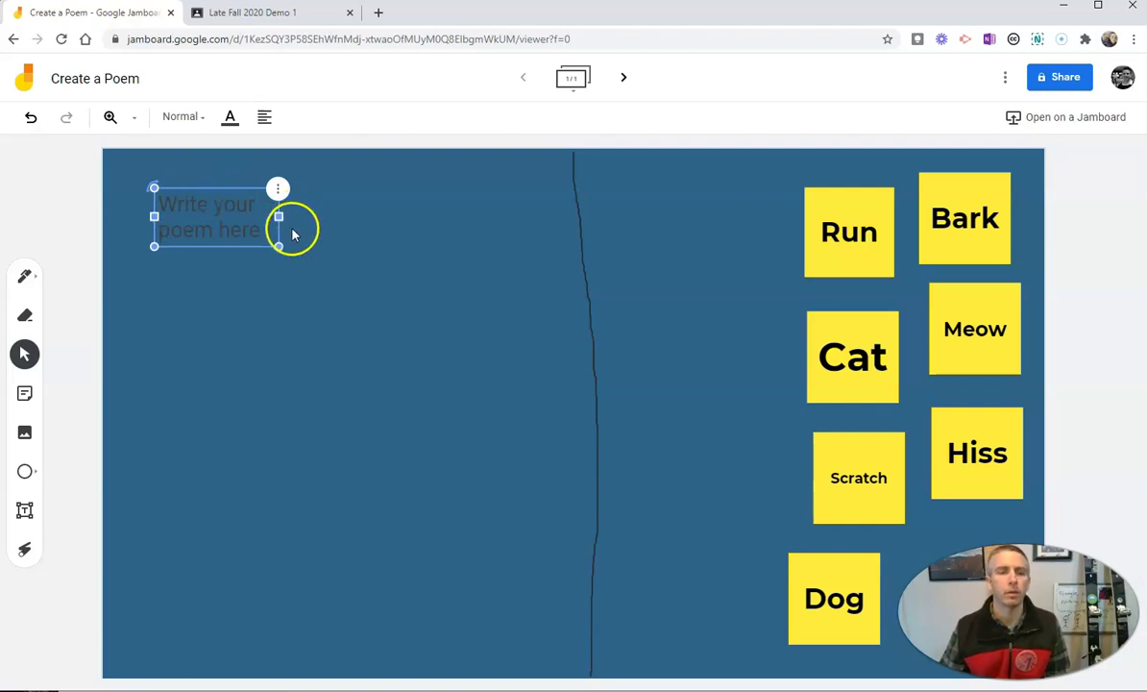
drag(280, 216, 412, 217)
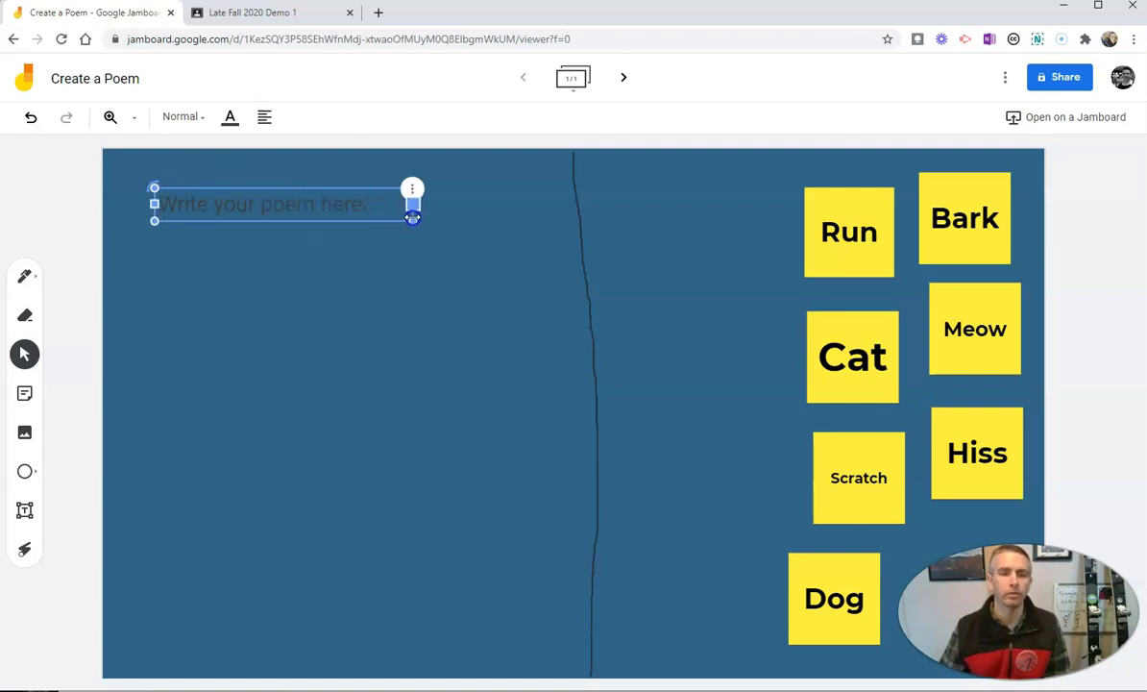
- Change the color of the "Write your poem here." text to white
click(231, 117)
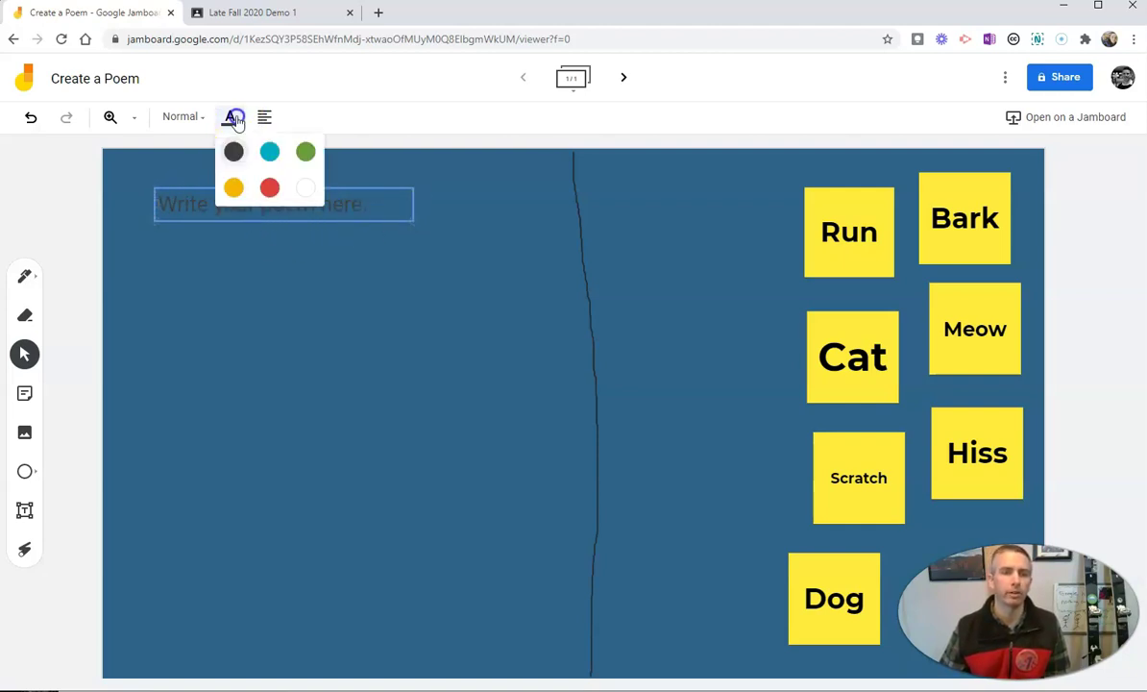
click(302, 189)
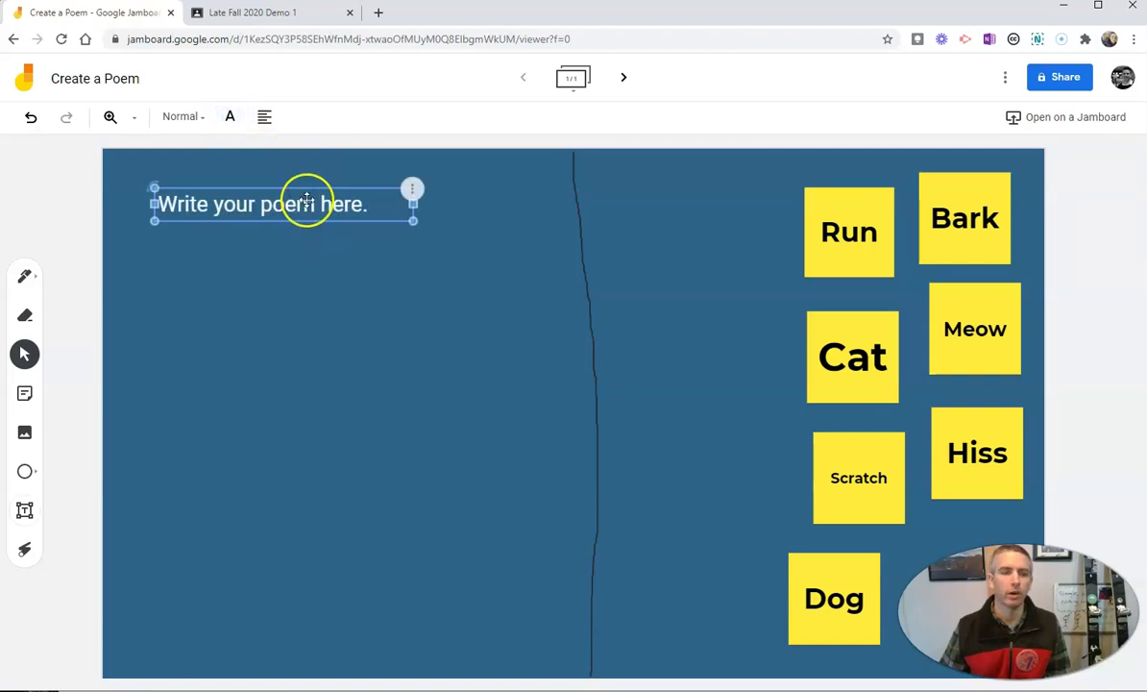
click(425, 281)
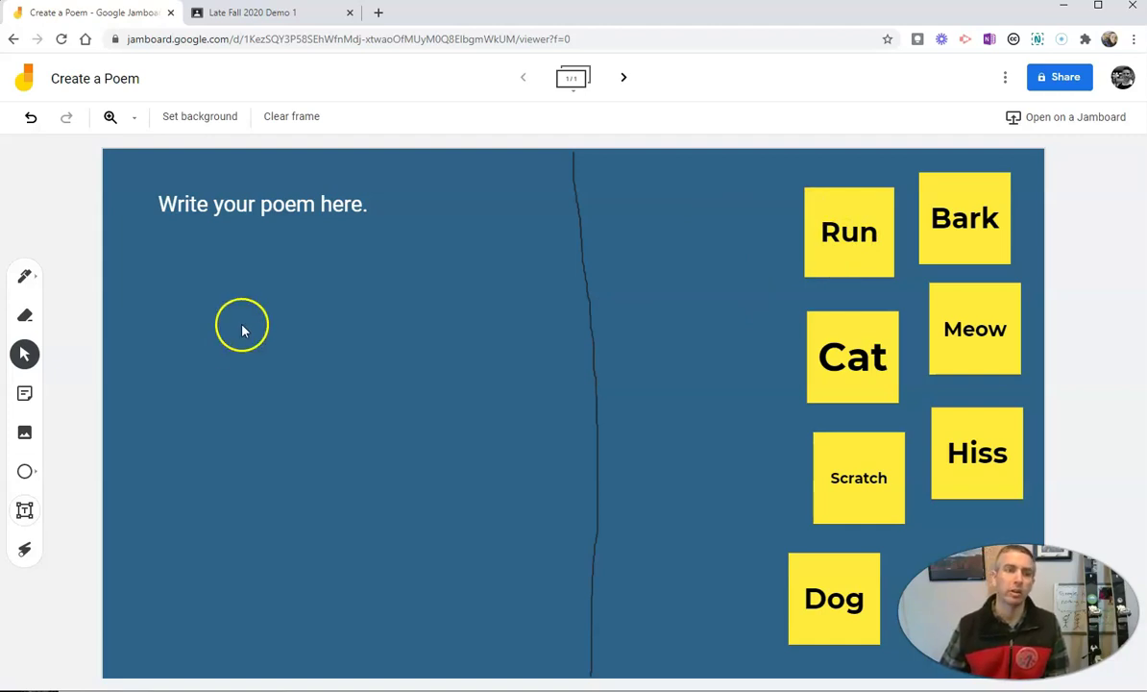
- Switch to Google Classroom and start a new assignment titled "Write a poem" in the Late Fall 2020 Demo class
click(277, 15)
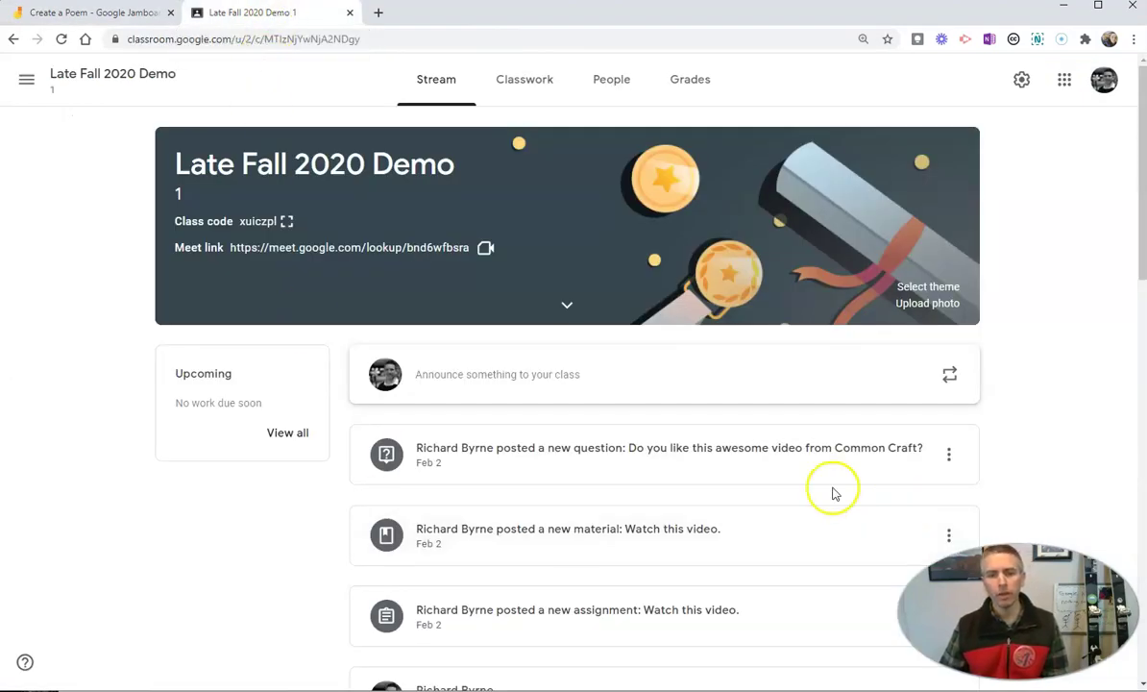
click(529, 78)
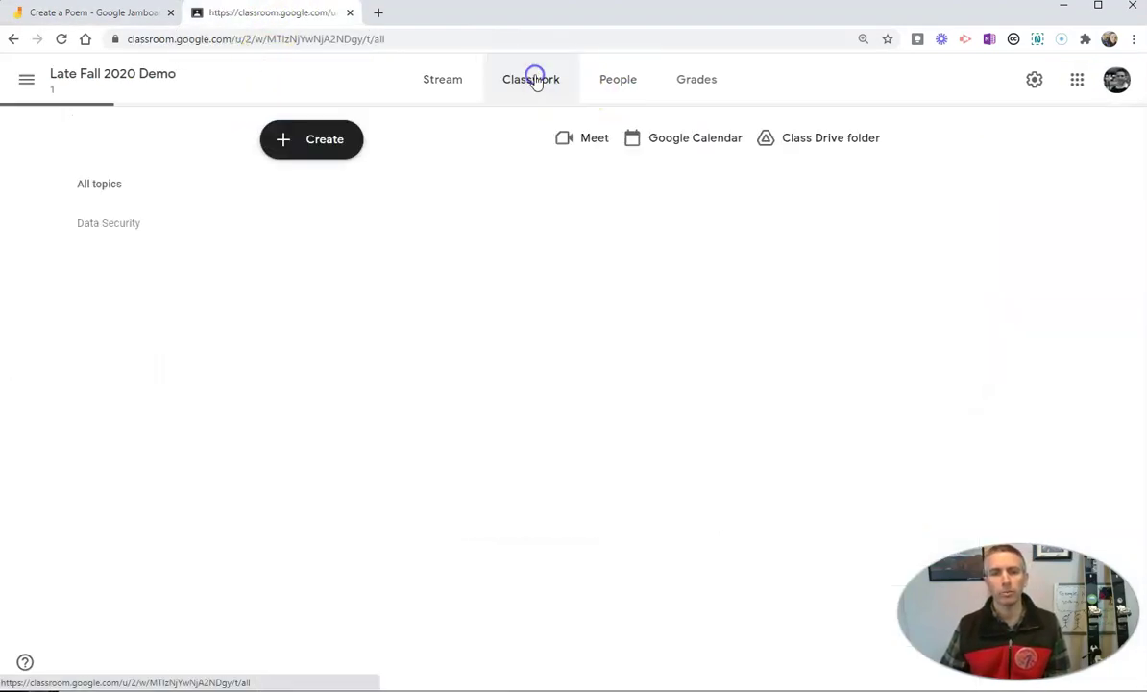
click(286, 140)
click(324, 192)
text(Write a pem)
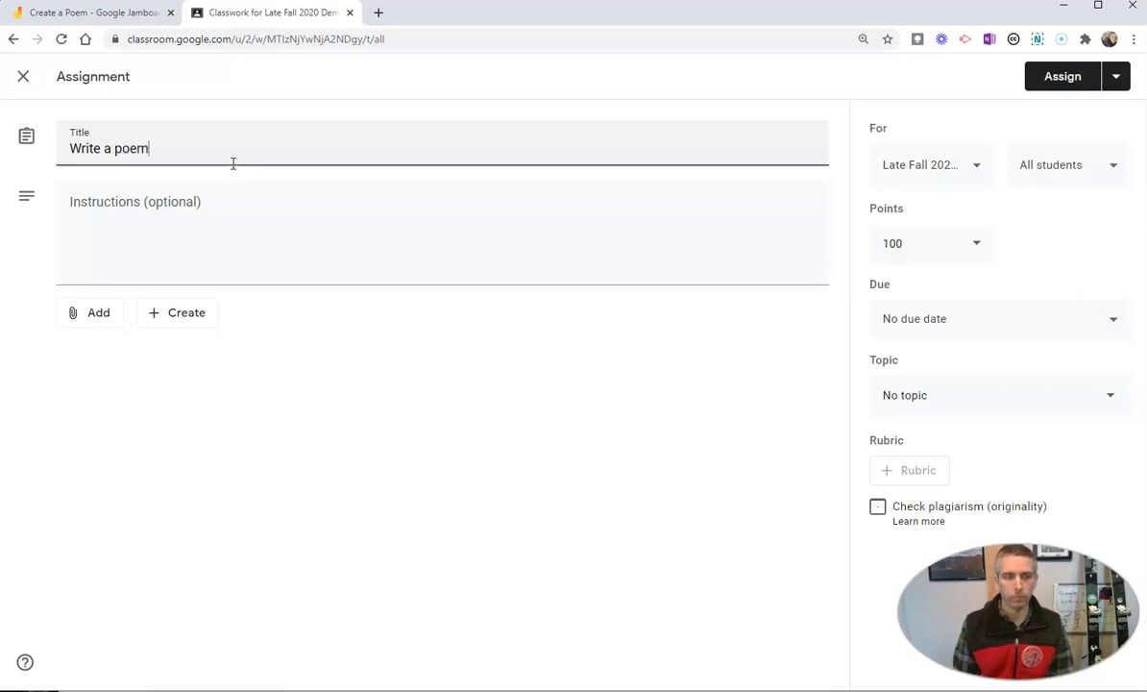
- Enter the instructions "Use the words that are in the sticky notes to write a poem. You can drag the words into any order that you like."
click(226, 201)
text(Use the)
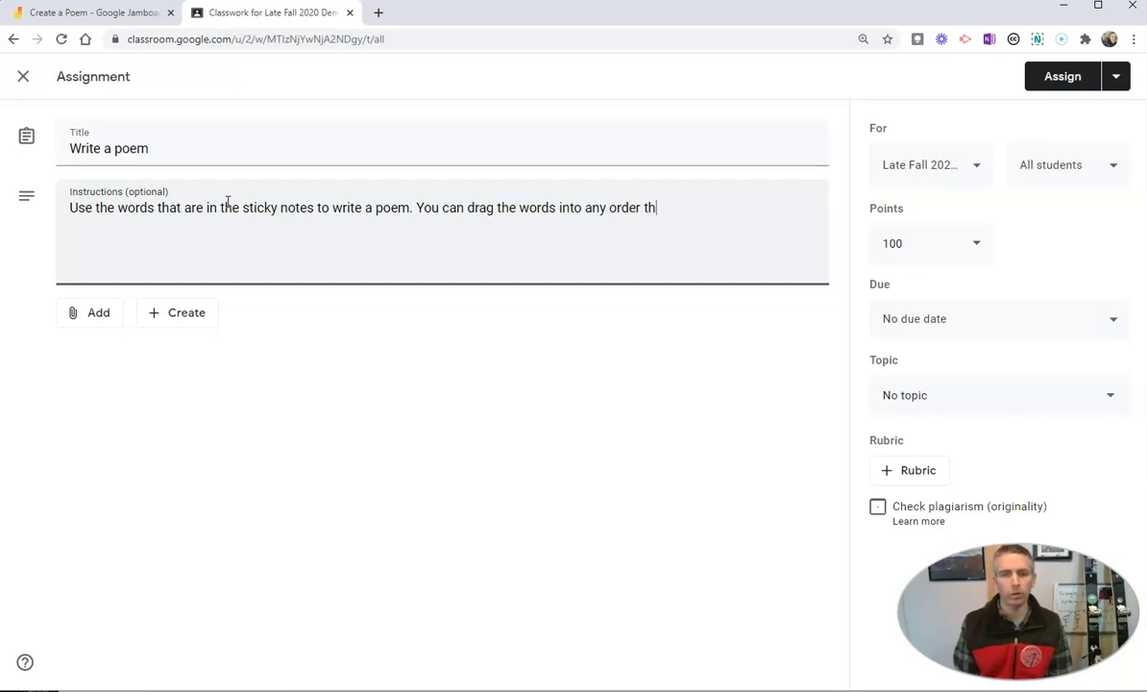
- Attach the "Create a Poem" Jamboard from Google Drive to the assignment and set it to make a copy for each student
click(90, 321)
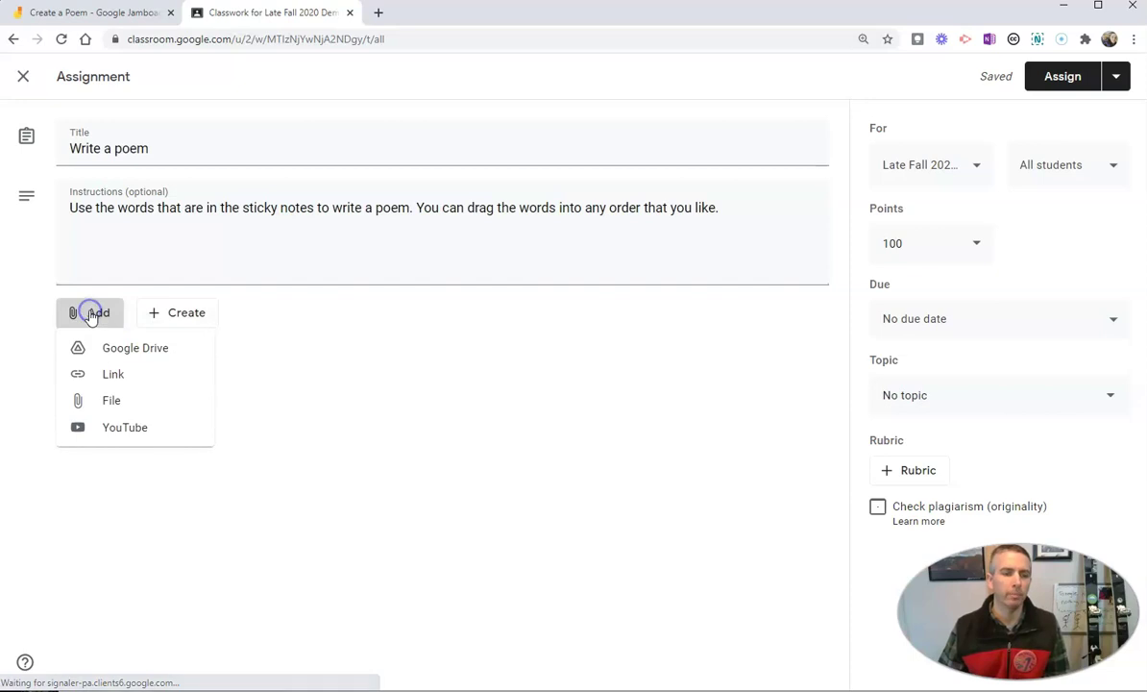
click(119, 352)
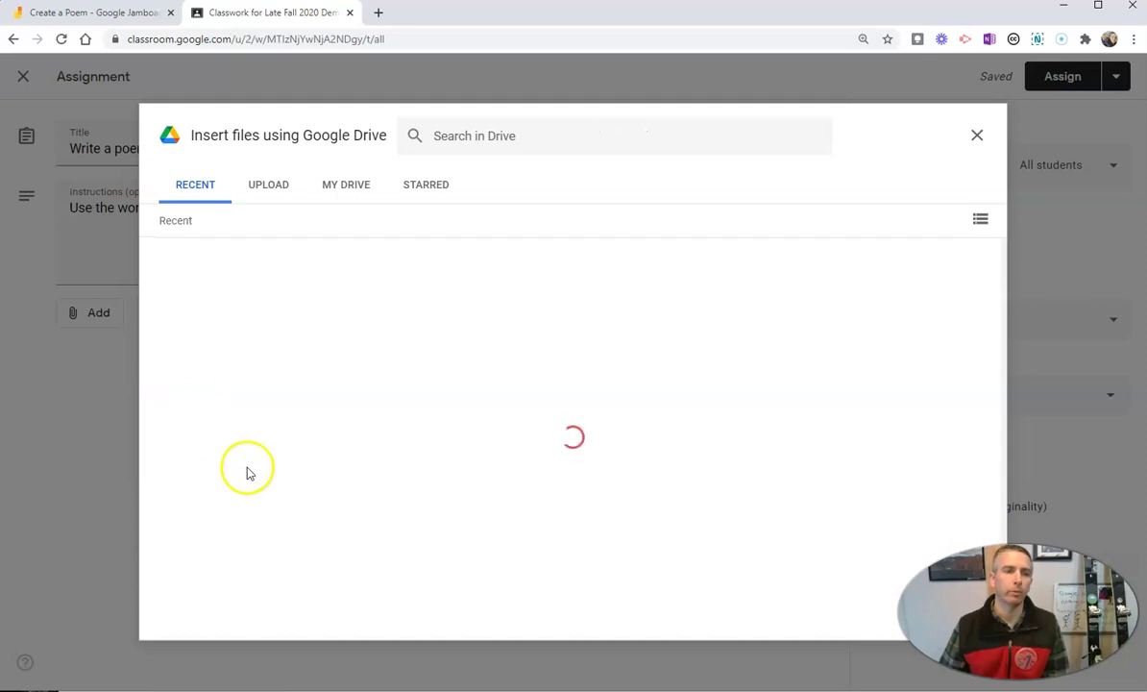
click(253, 348)
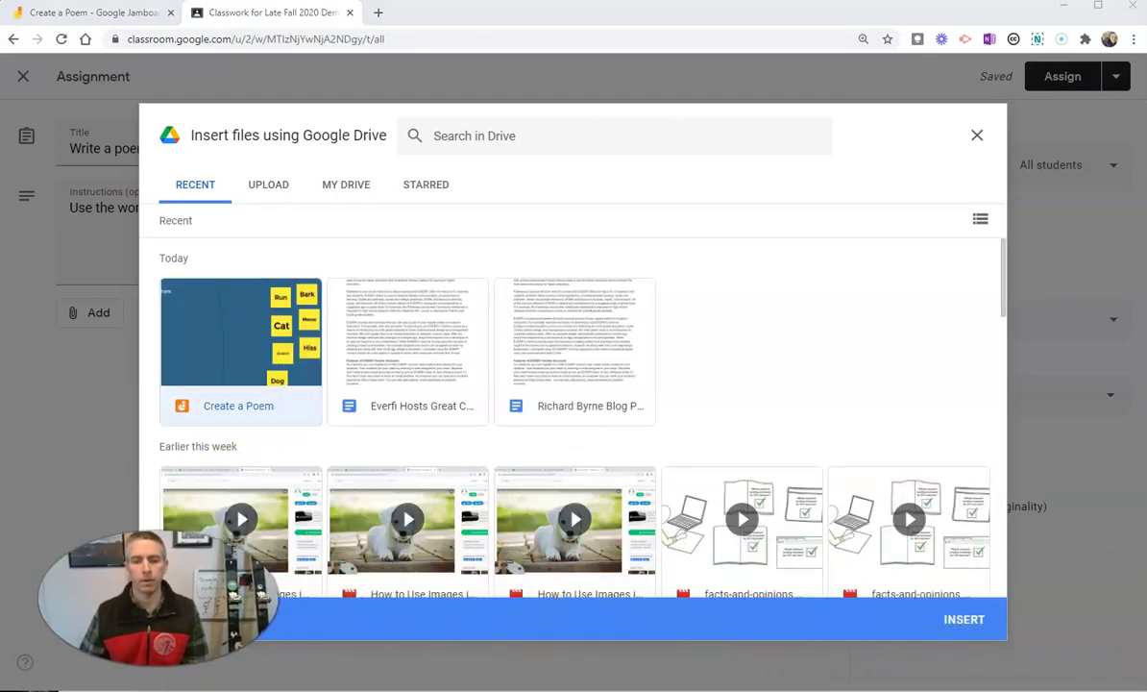
click(965, 620)
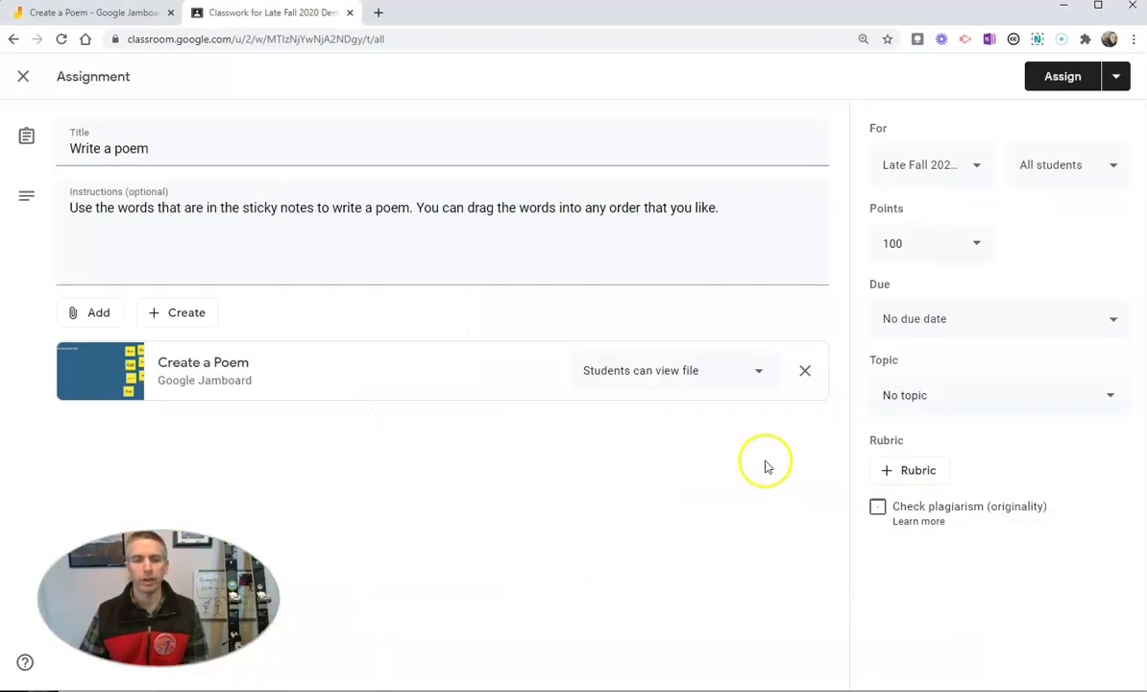
click(722, 374)
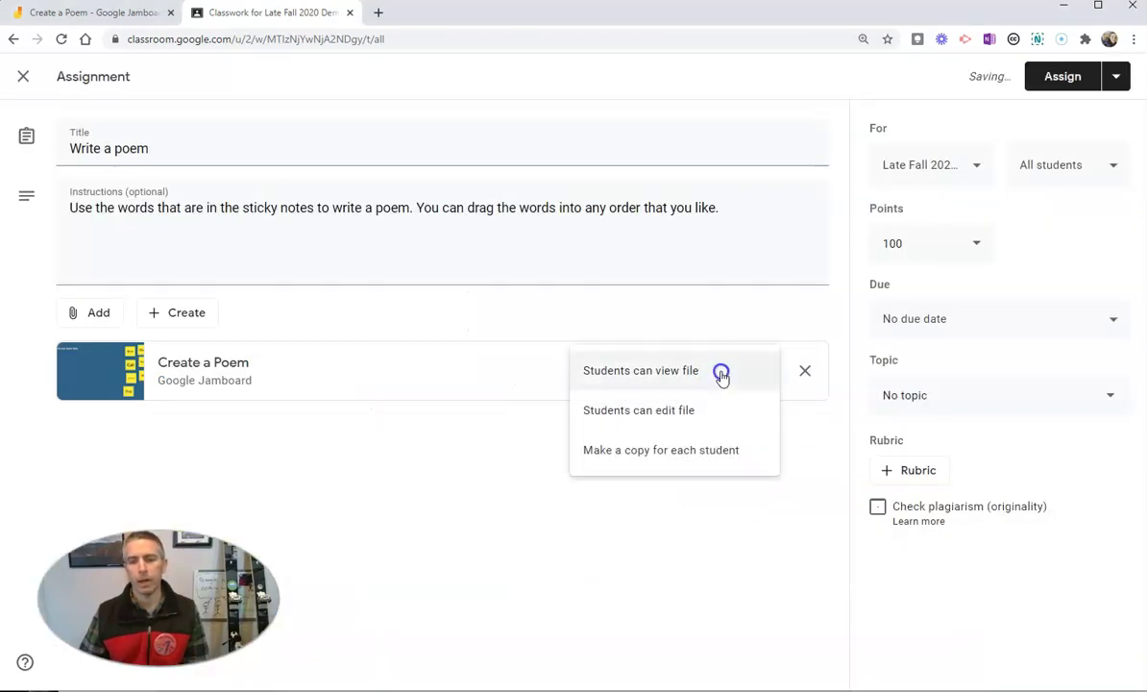
click(718, 452)
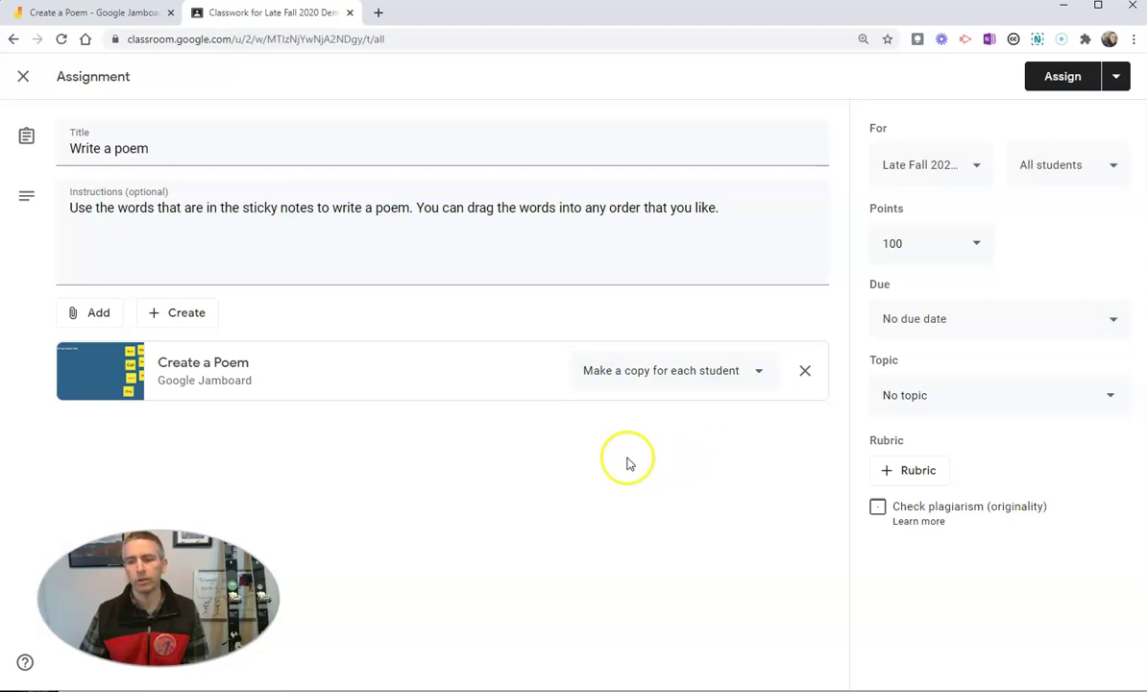
- Set the due date to Feb 5, 2021 at 11:59 PM and assign "Write a poem" to the class
click(1044, 330)
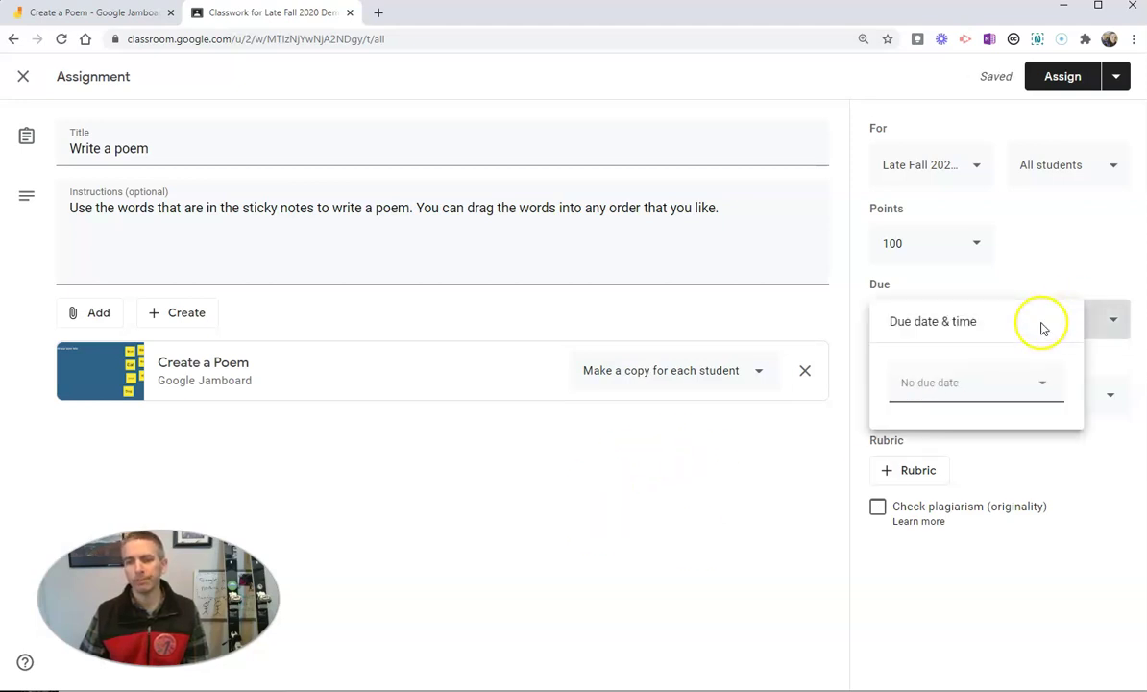
click(970, 390)
click(1034, 466)
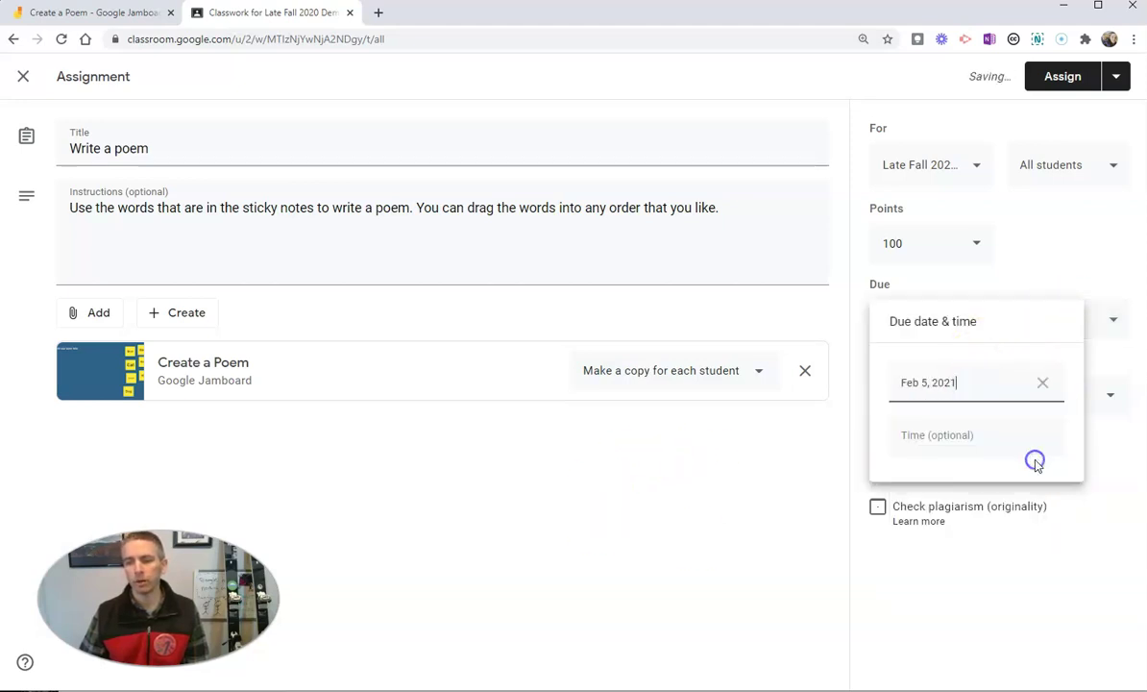
click(1034, 430)
click(1052, 246)
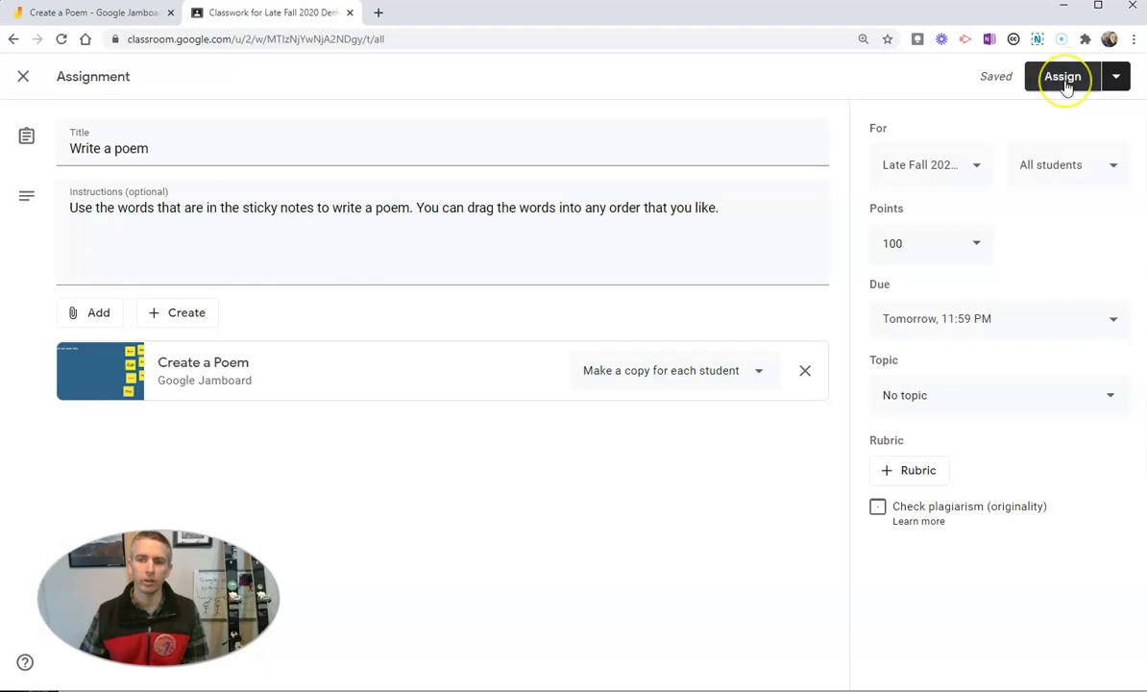
click(1062, 79)
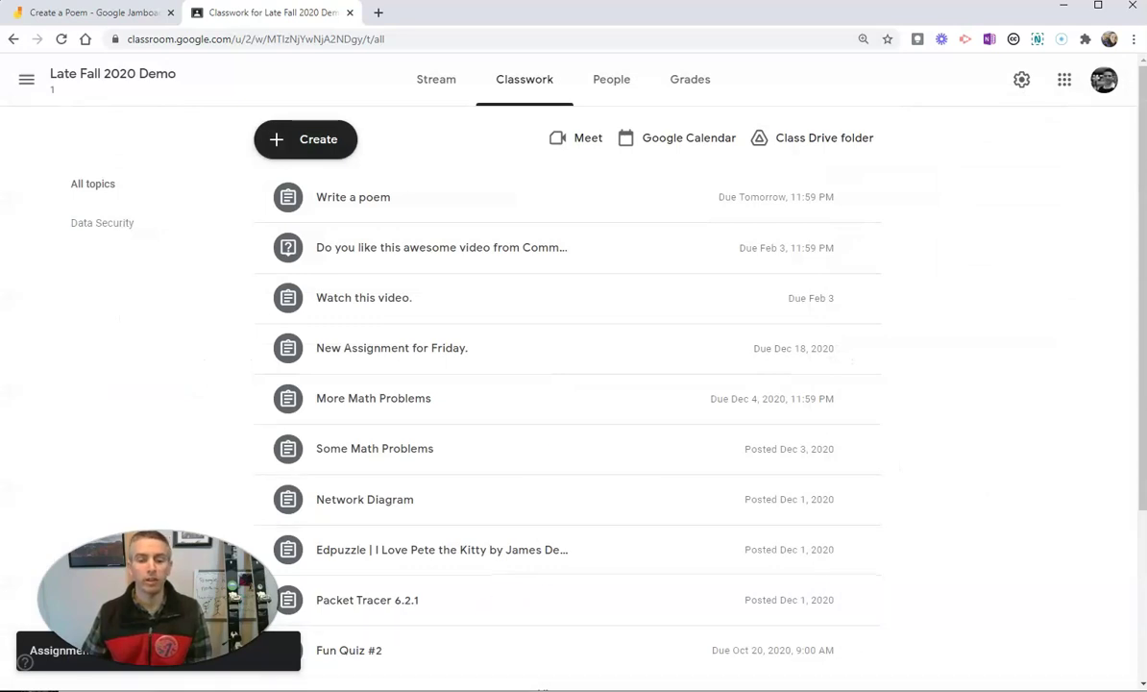
- Switch to the student's incognito Google Classroom window and refresh the Late Fall 2020 Demo stream
mouse_move(365, 689)
click(527, 676)
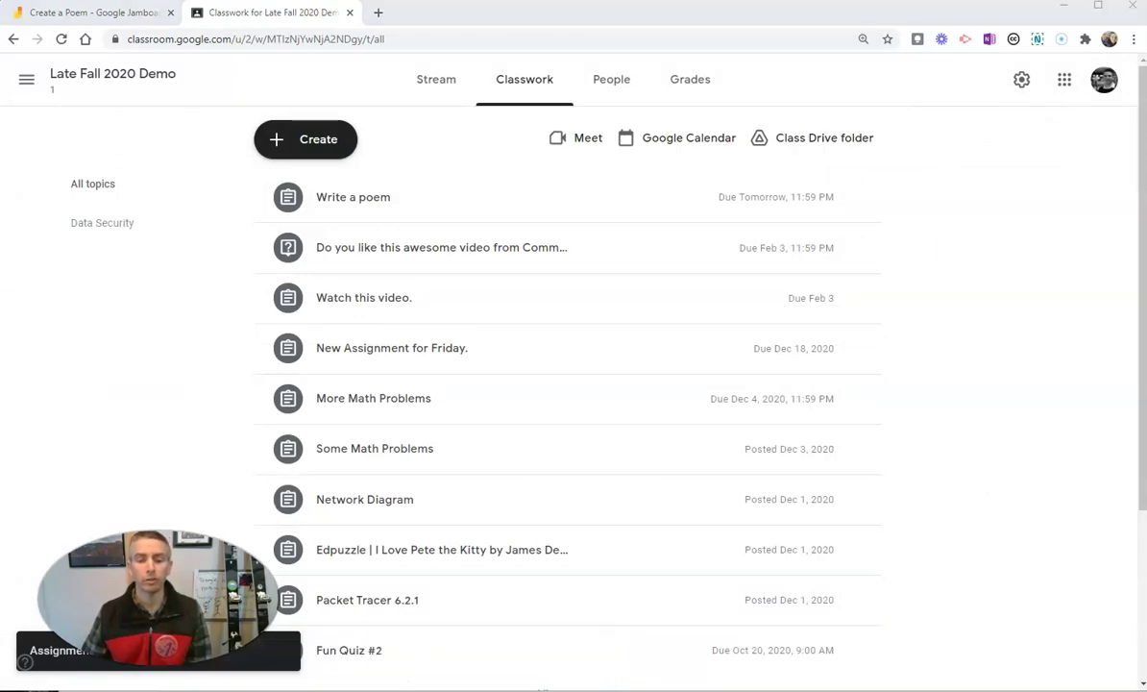
double_click(798, 45)
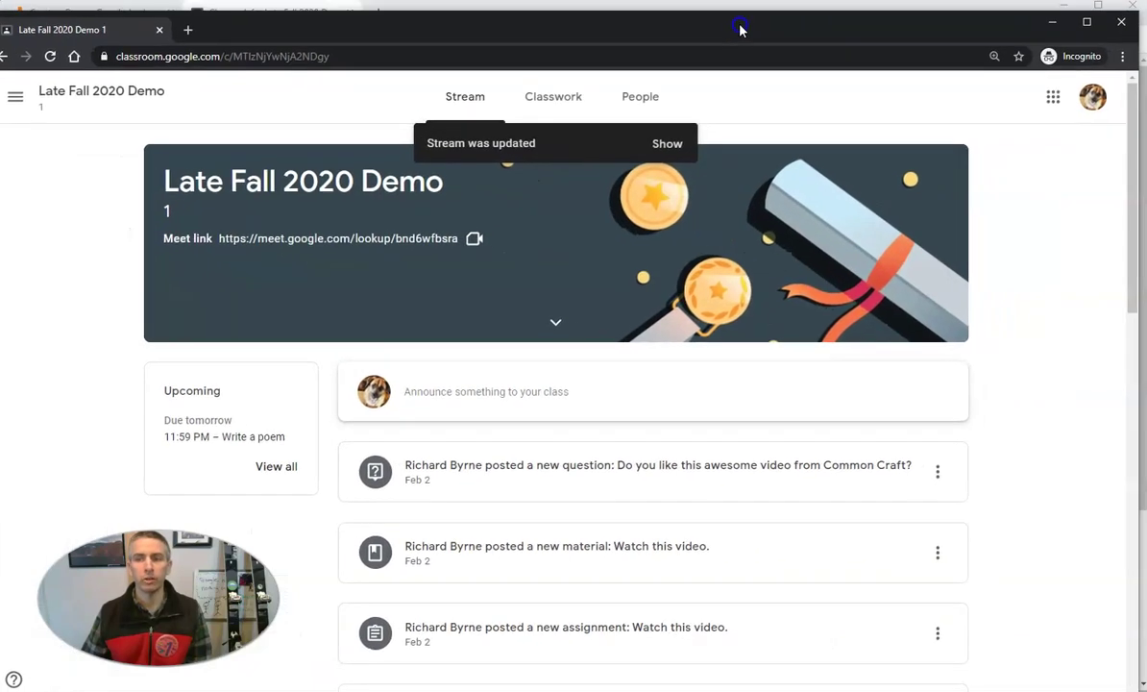
click(59, 54)
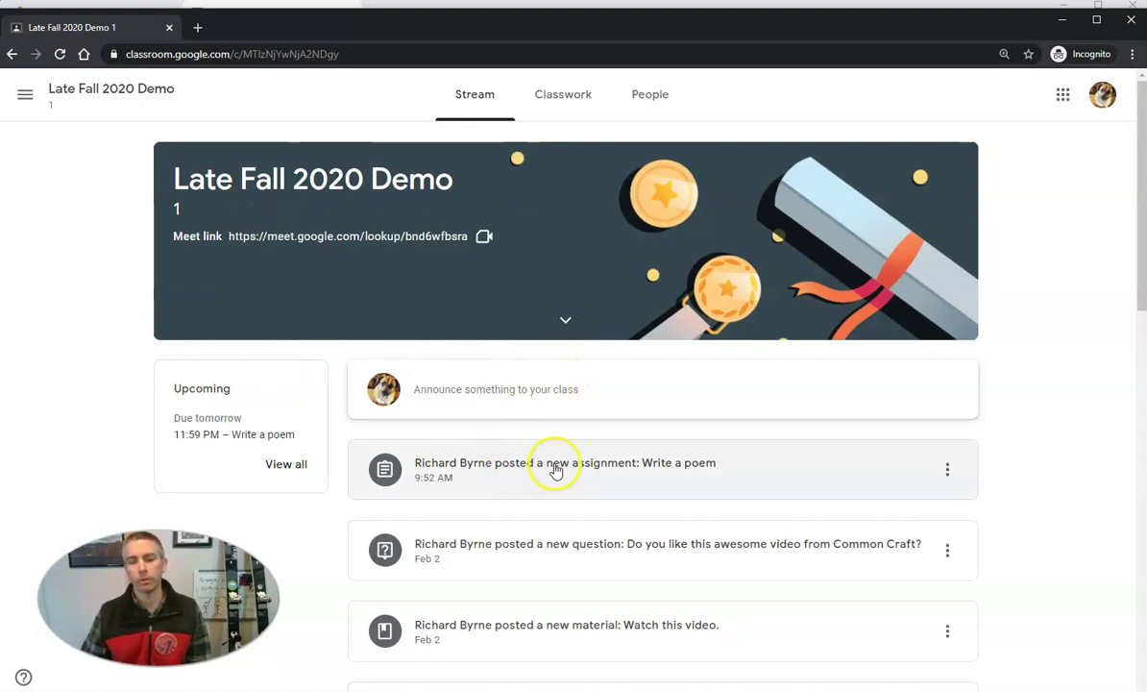
- Open the "Write a poem" assignment as the student, reload its details, and open the student's attached Jamboard copy
click(650, 465)
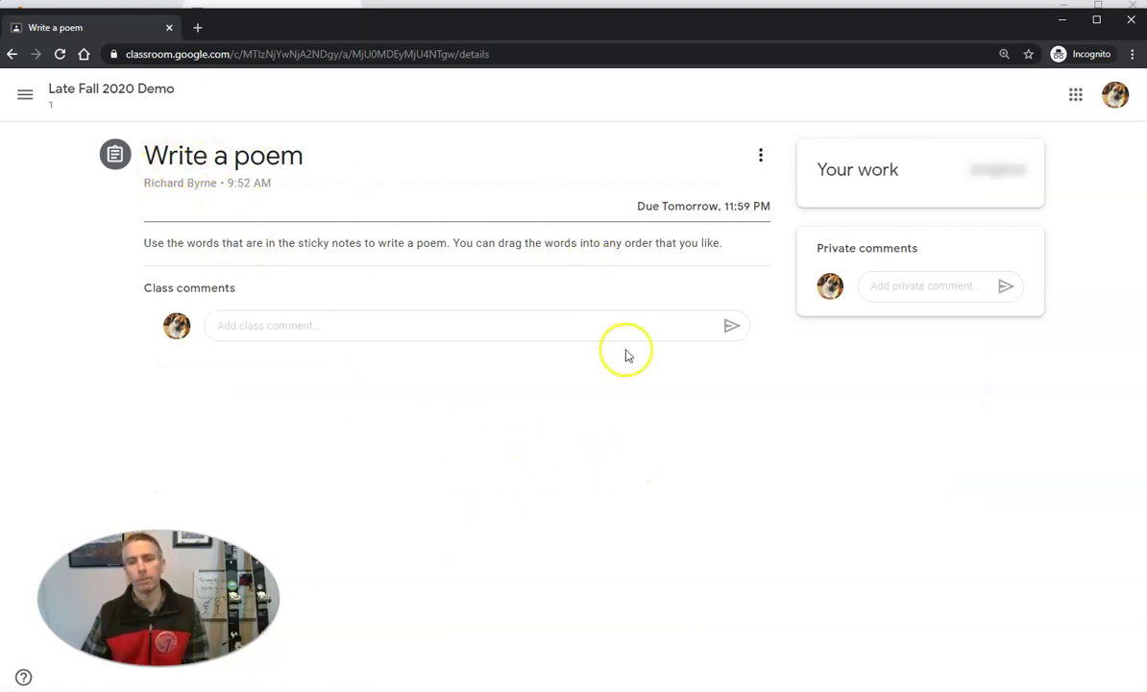
click(59, 55)
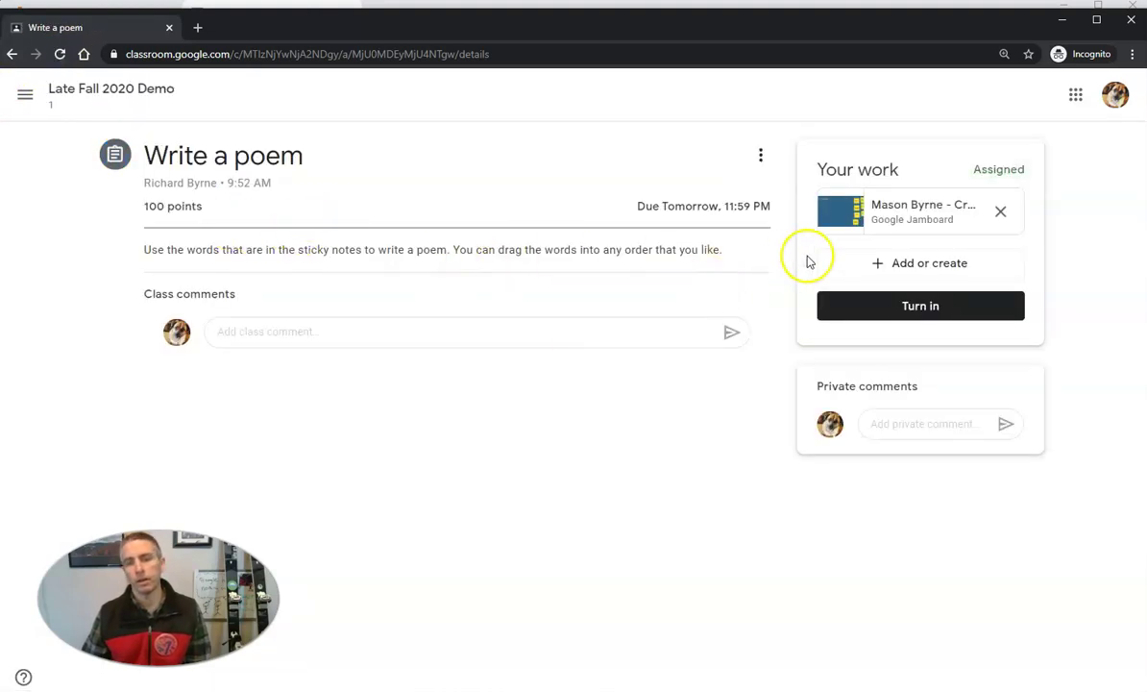
click(921, 211)
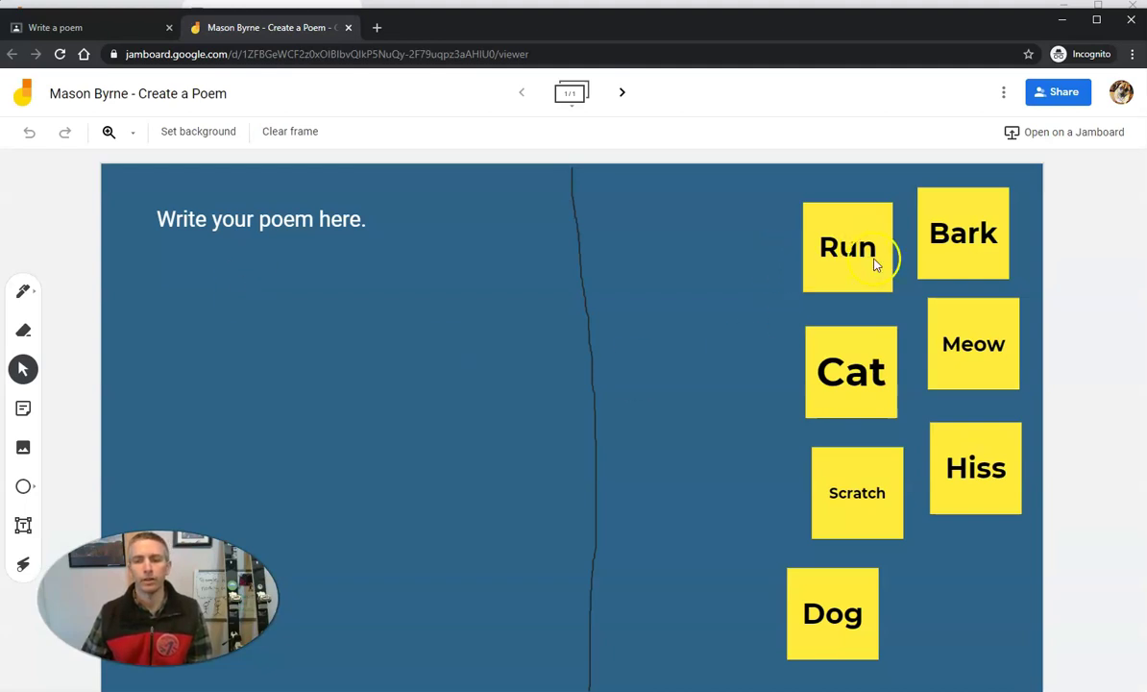
- Arrange the sticky notes below "Write your poem here." in two rows: Cat and Run, with Scratch and Dog underneath
drag(830, 368, 201, 305)
drag(847, 246, 342, 313)
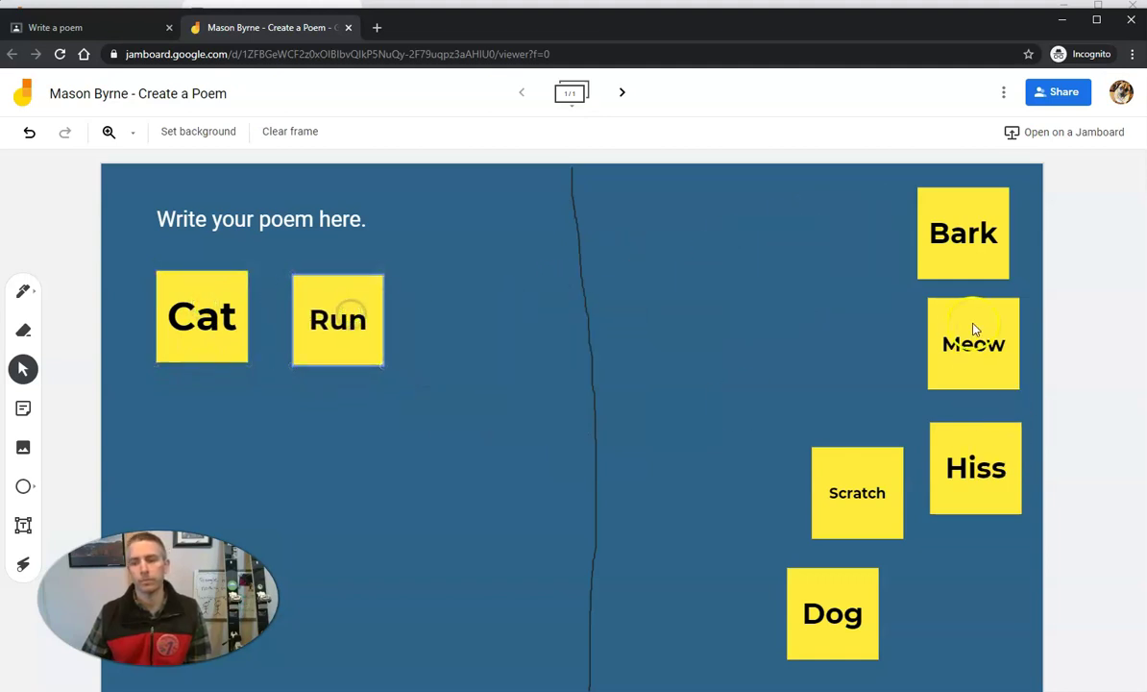
drag(881, 492, 230, 428)
click(863, 432)
drag(853, 613, 360, 433)
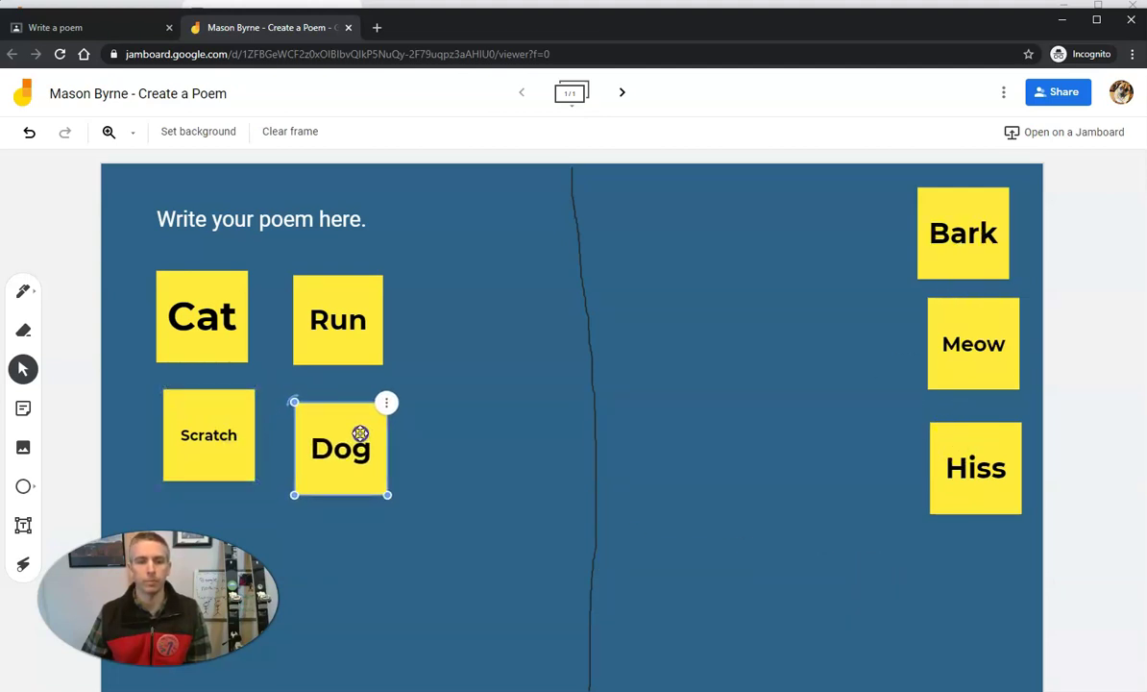
click(673, 560)
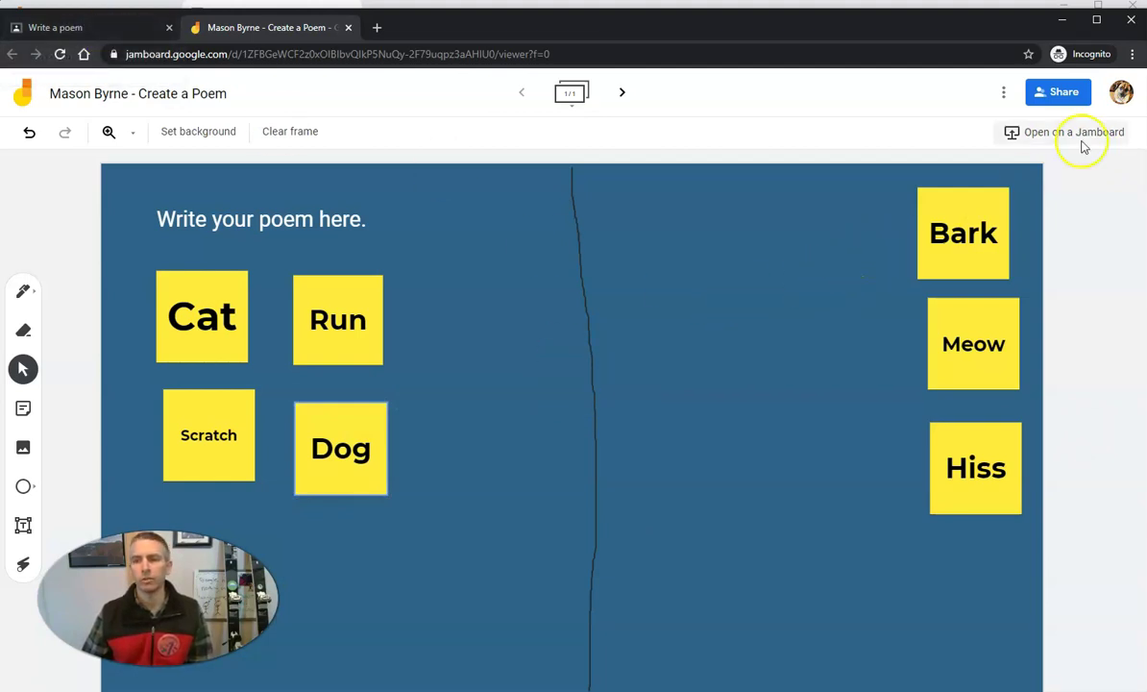
click(1055, 94)
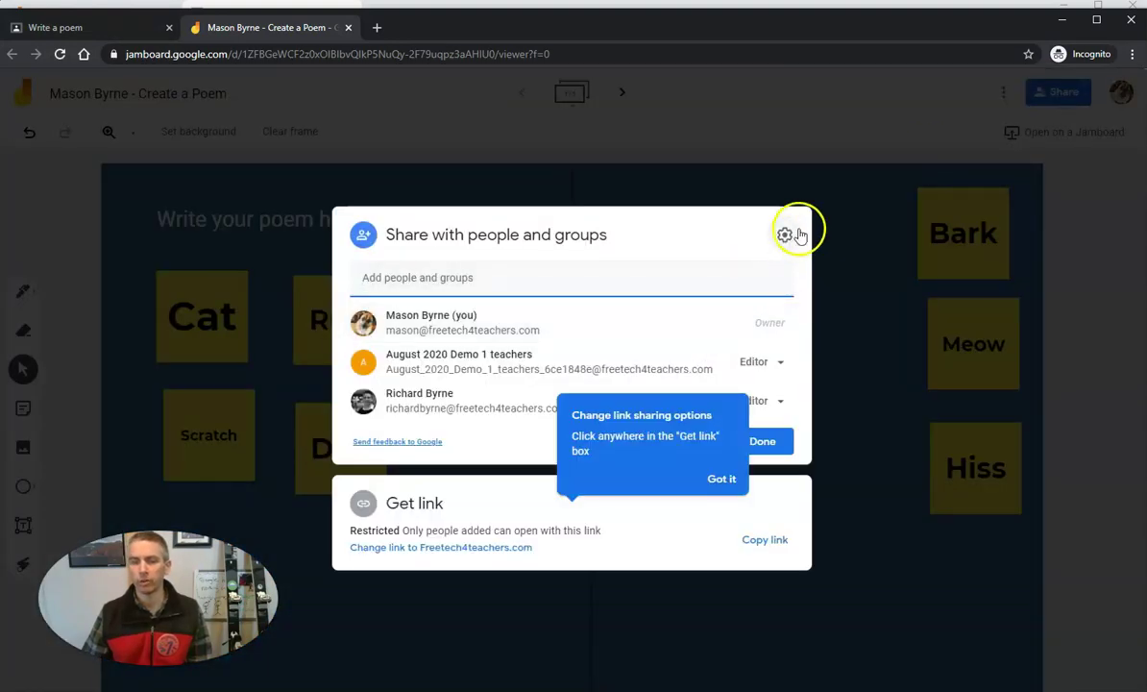
click(860, 525)
click(1003, 93)
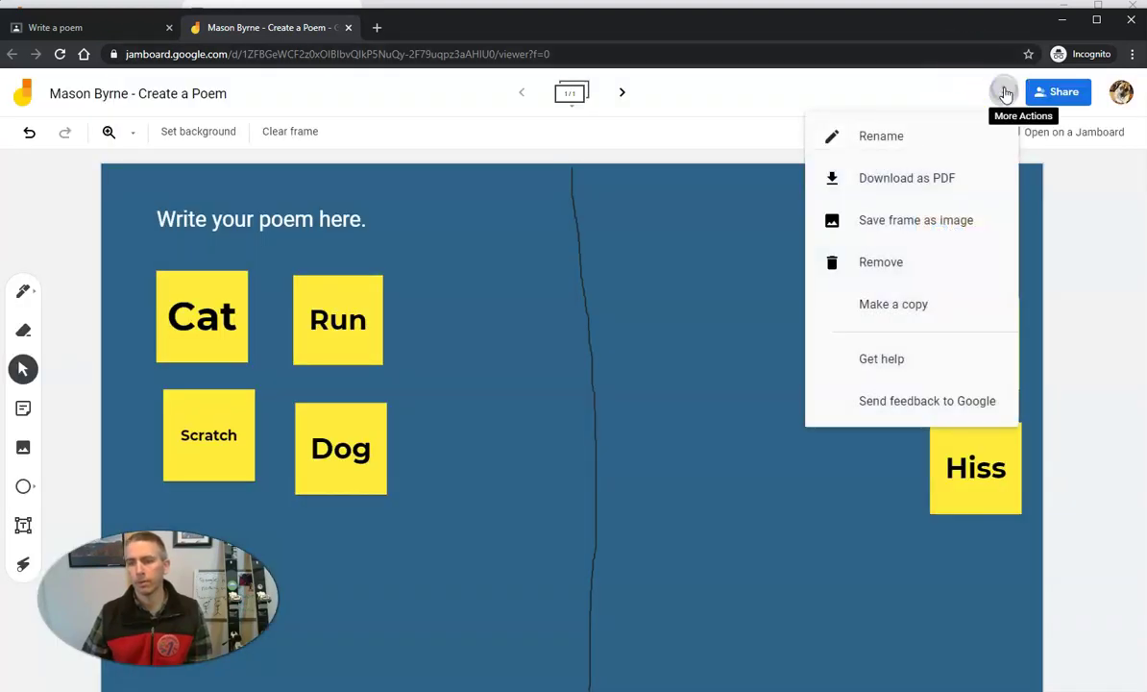
click(631, 135)
- Return to the student's "Write a poem" assignment page and turn in the completed Jamboard
click(77, 27)
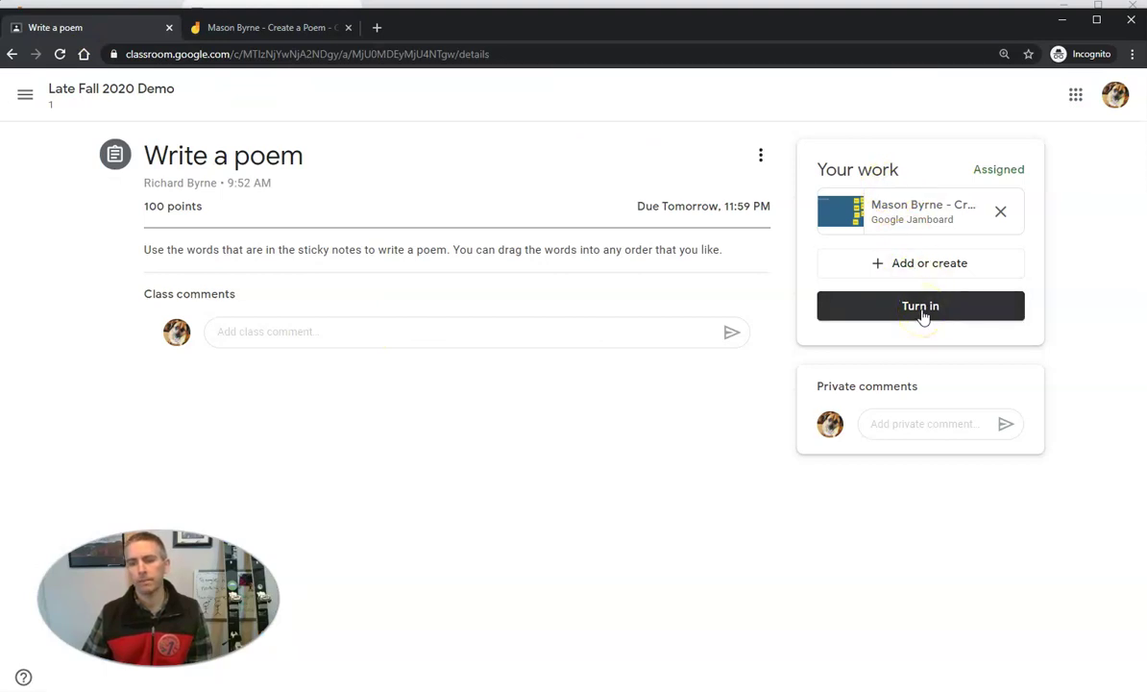
click(920, 307)
click(690, 452)
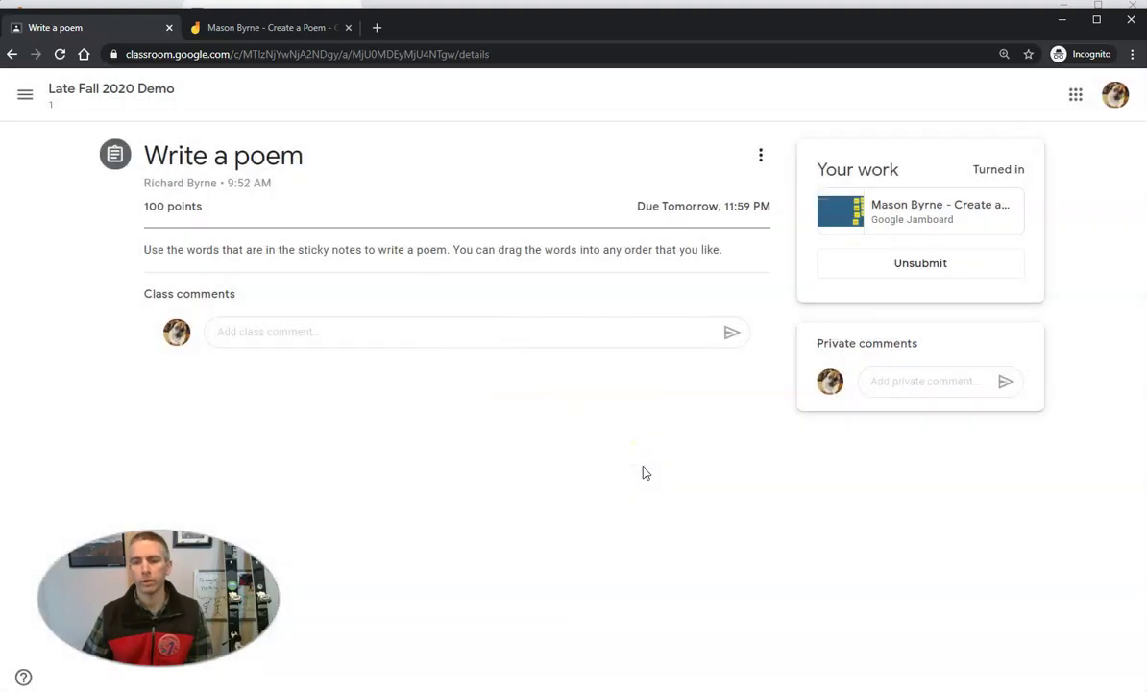
- Switch back to the teacher's Classroom window and open the student's turned-in Jamboard from the "Write a poem" assignment
click(1064, 21)
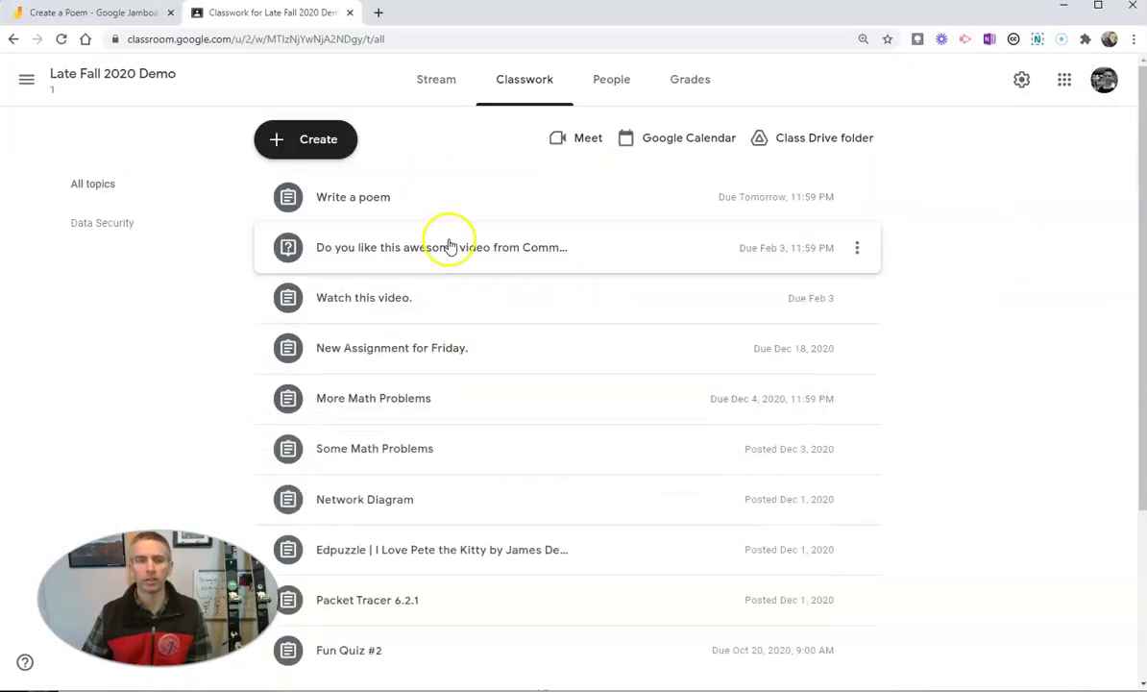
click(62, 40)
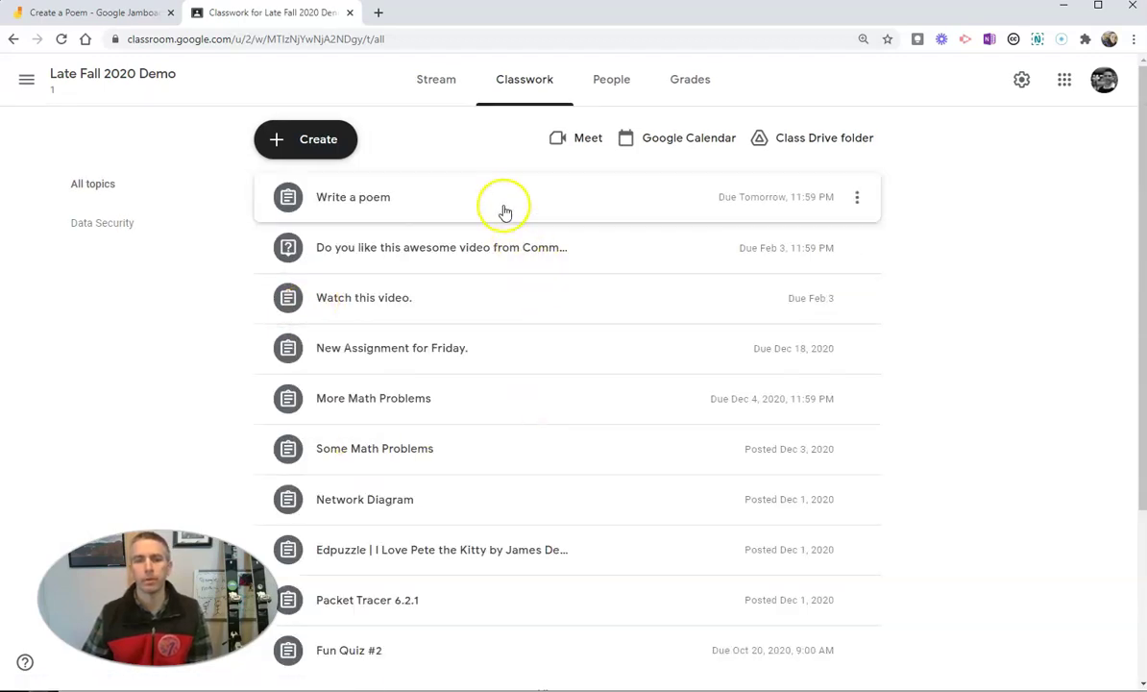
click(501, 202)
click(732, 291)
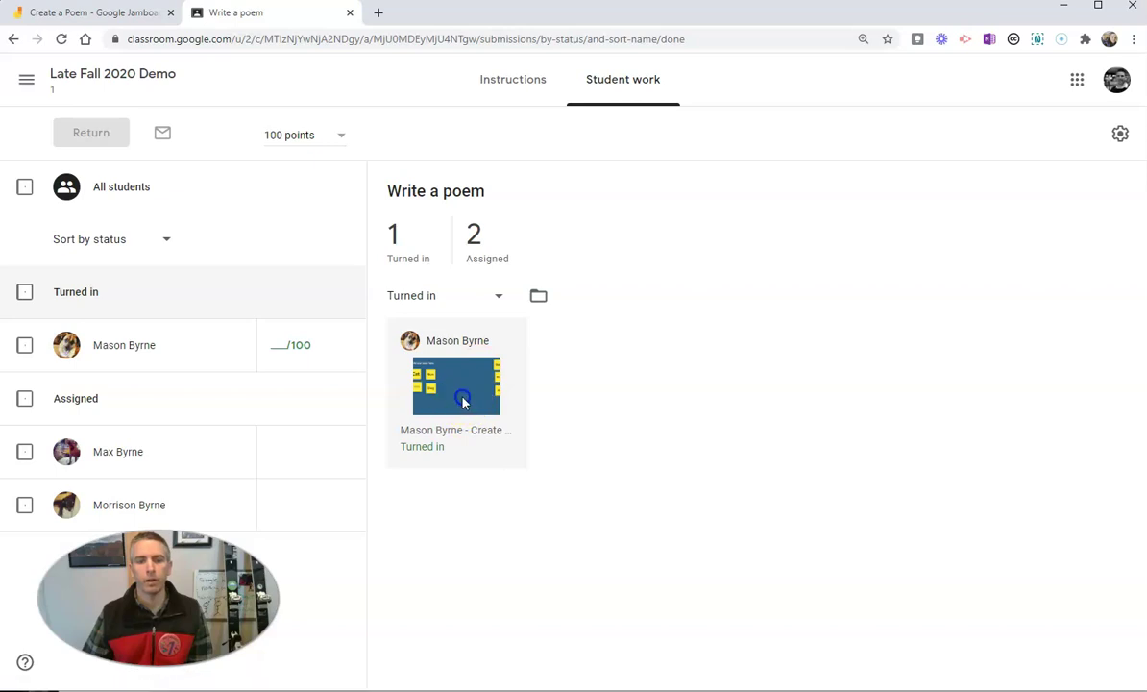
click(463, 396)
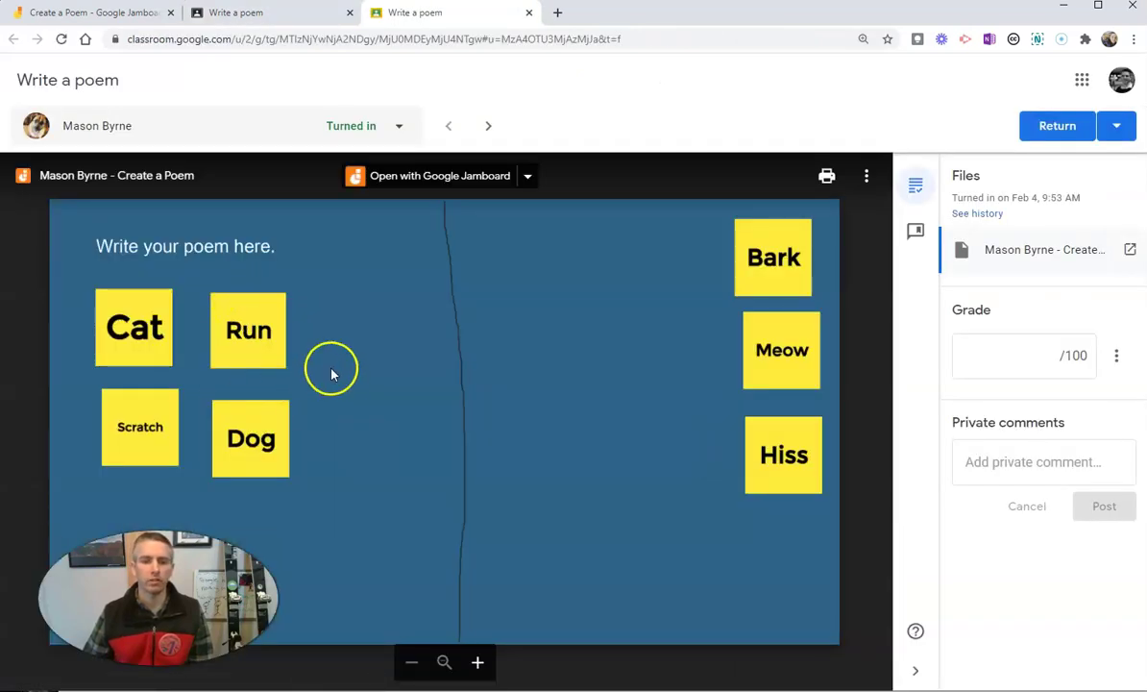
- Grade the student's poem 100 out of 100 and return the work to the student
click(1007, 347)
text(100)
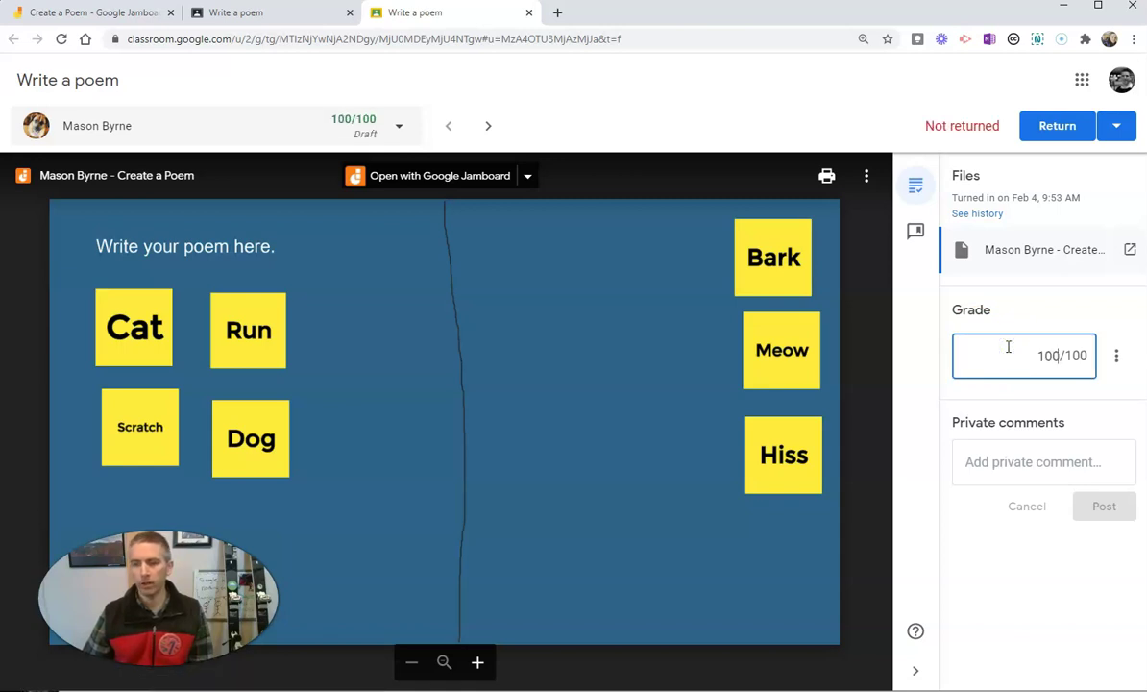
click(1047, 131)
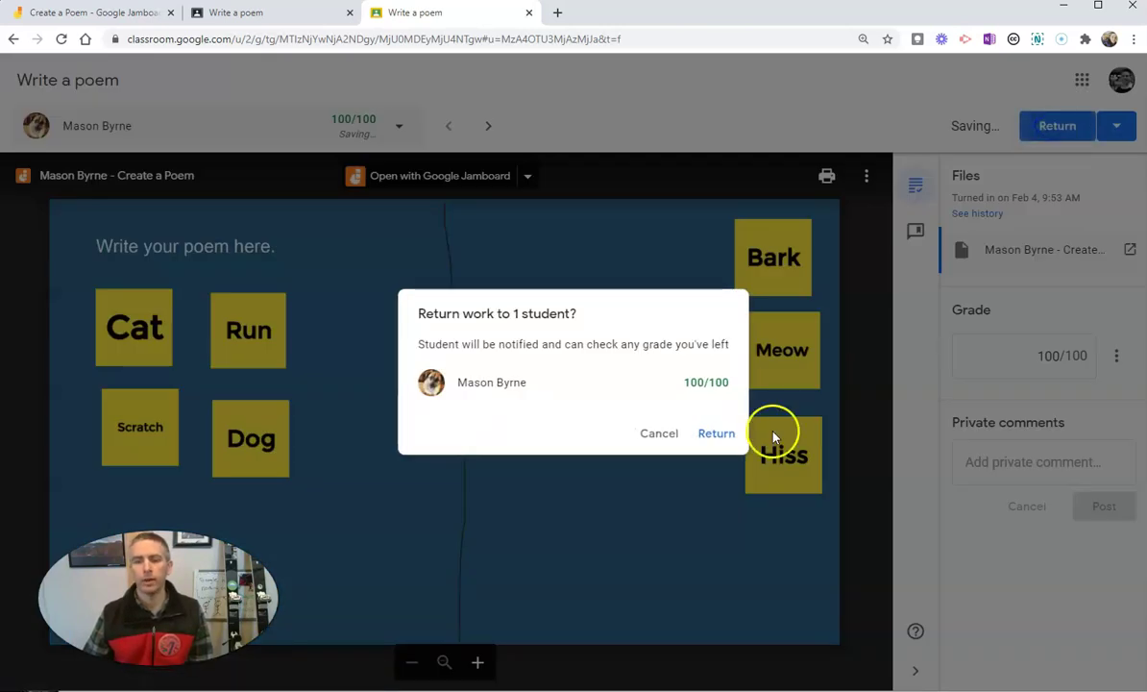
click(720, 434)
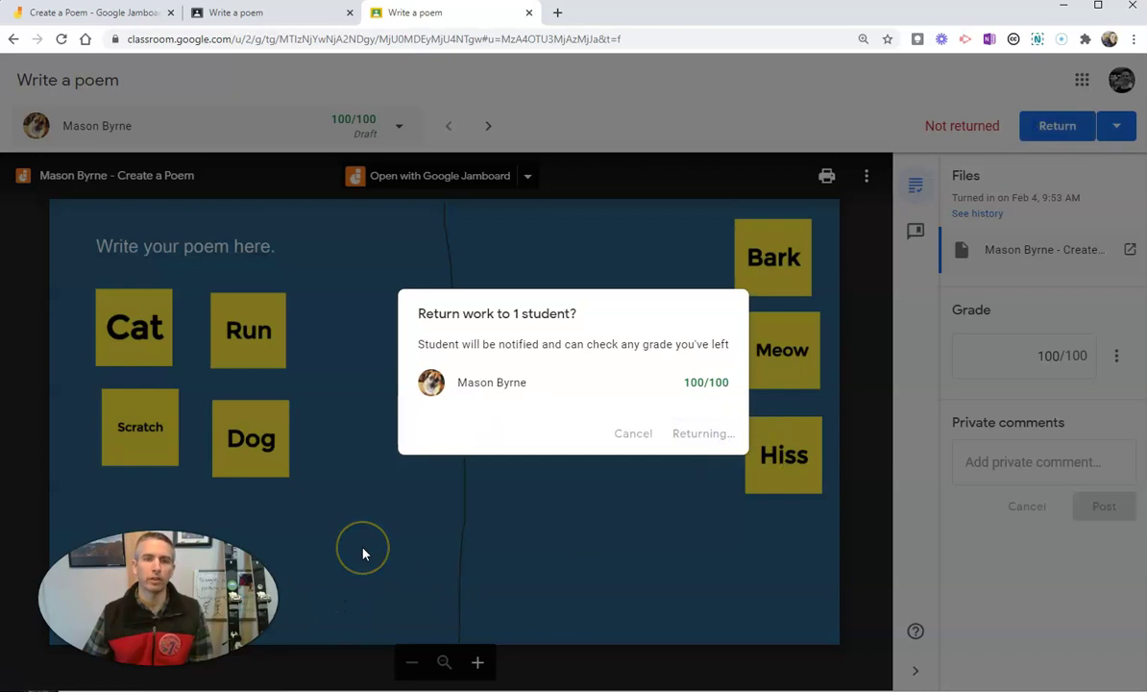